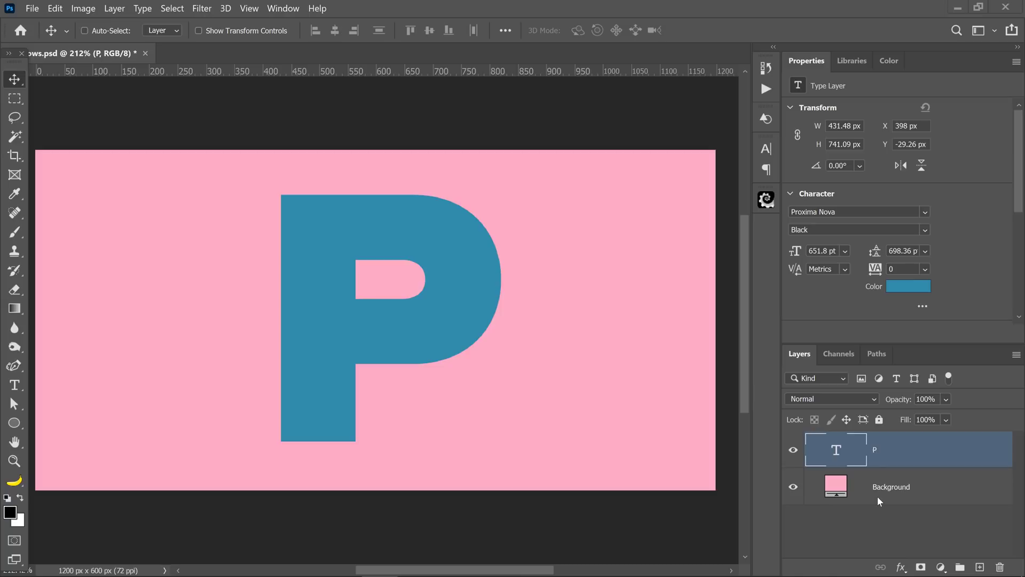
Give the P layer a black drop shadow at 35% opacity, 26° angle and 11 px distance
drag(877, 495, 887, 466)
click(887, 462)
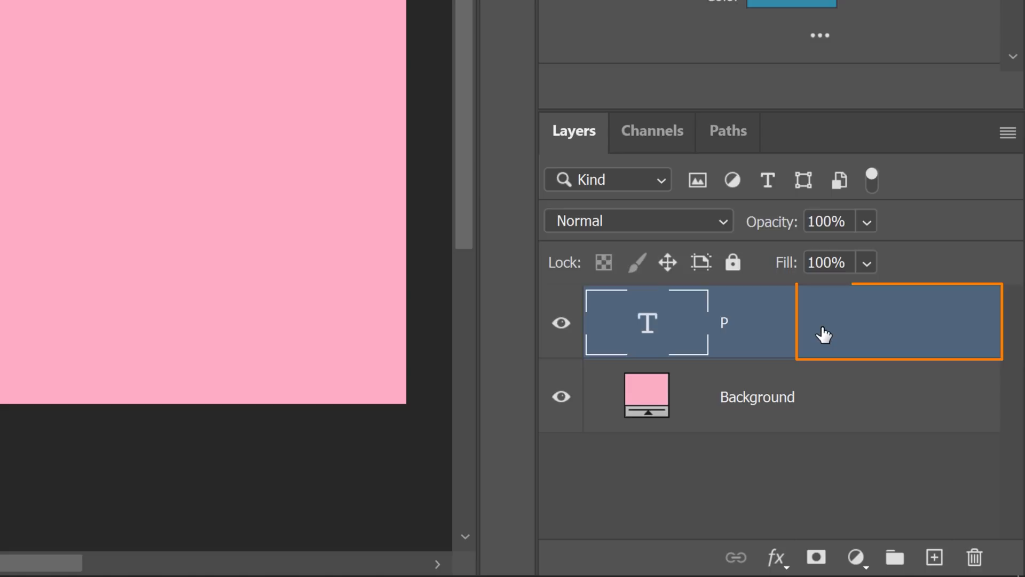
double_click(824, 335)
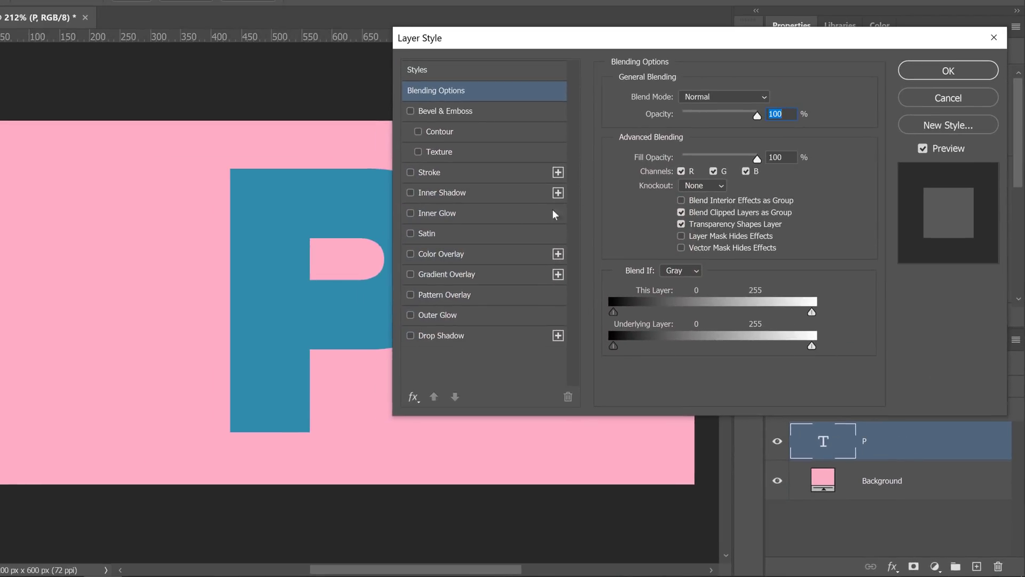
click(450, 335)
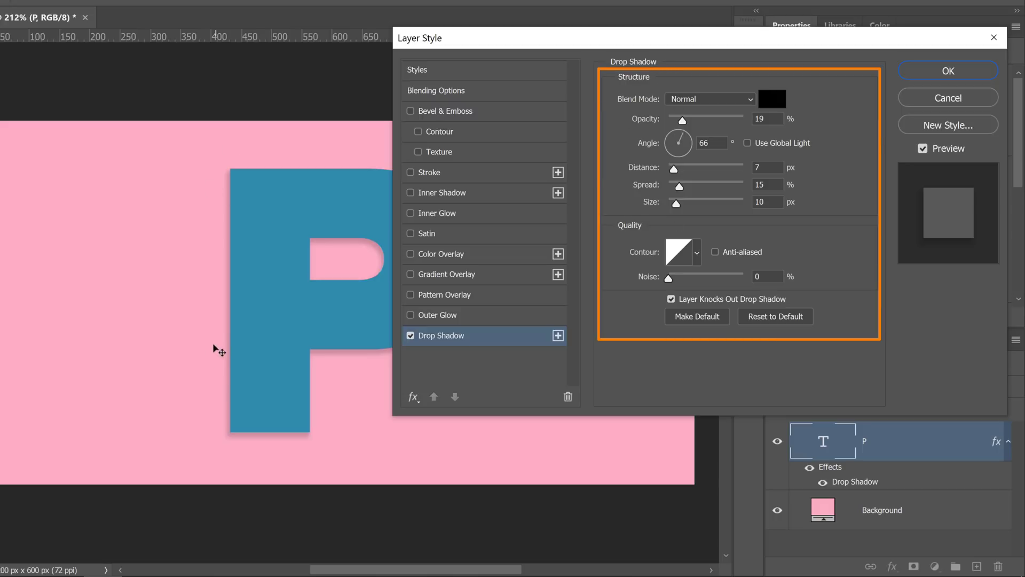
mouse_move(269, 334)
mouse_down()
mouse_move(267, 319)
mouse_move(248, 330)
mouse_move(264, 334)
mouse_move(256, 321)
mouse_move(268, 319)
mouse_up()
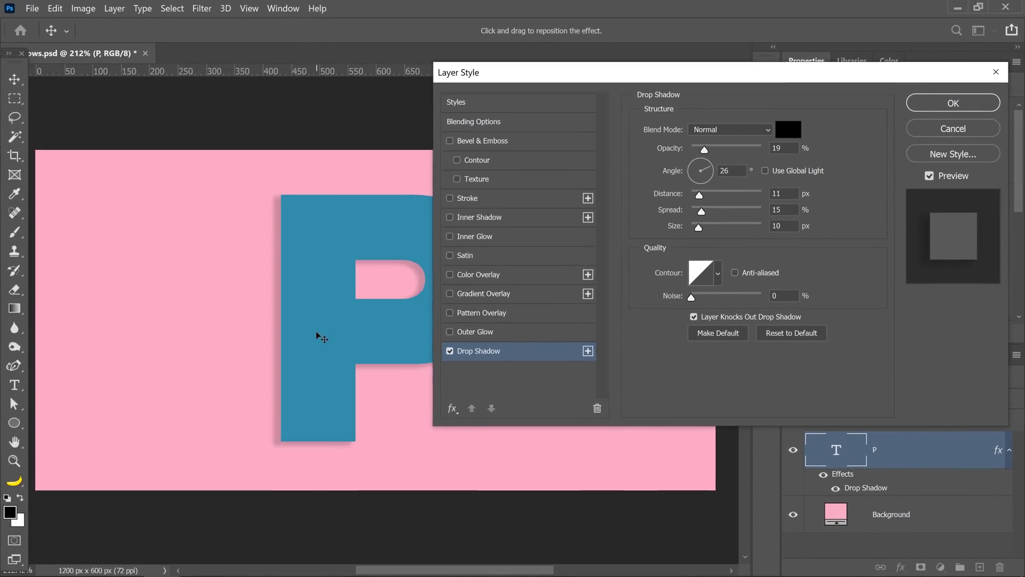
drag(704, 149, 725, 152)
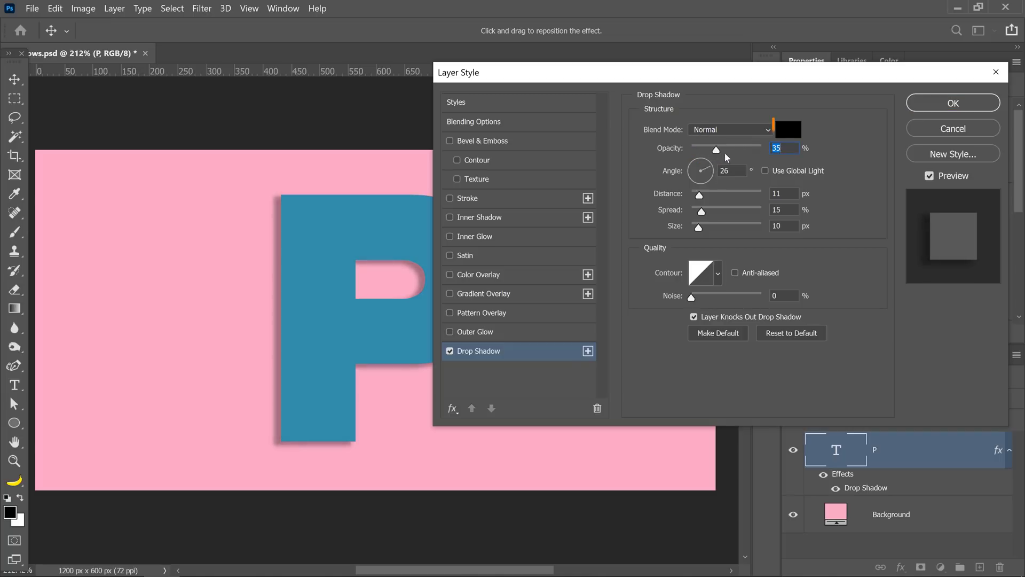
Sample the pink background as the shadow colour, then darken it to plum #24191c
click(789, 129)
click(221, 189)
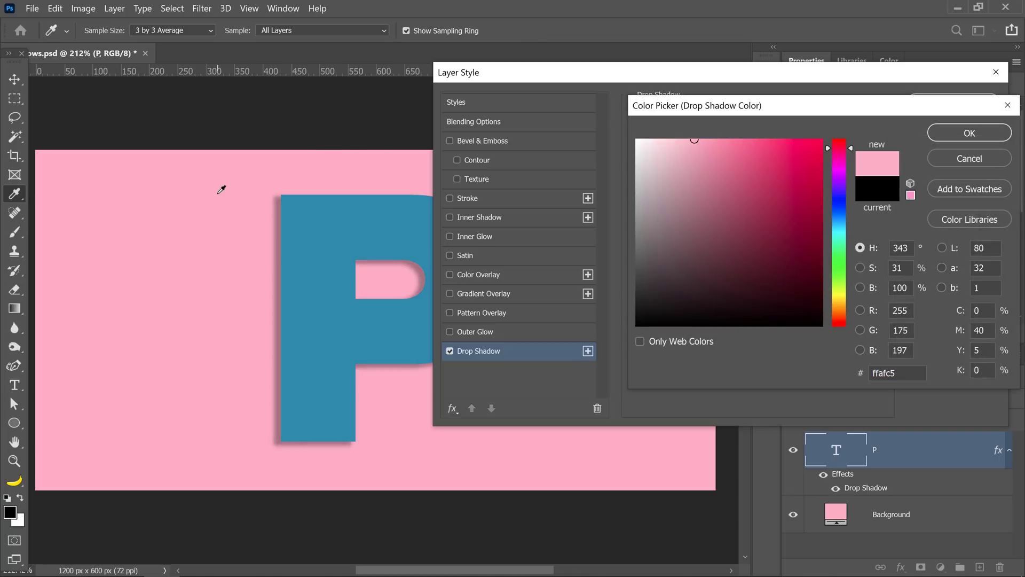
click(902, 289)
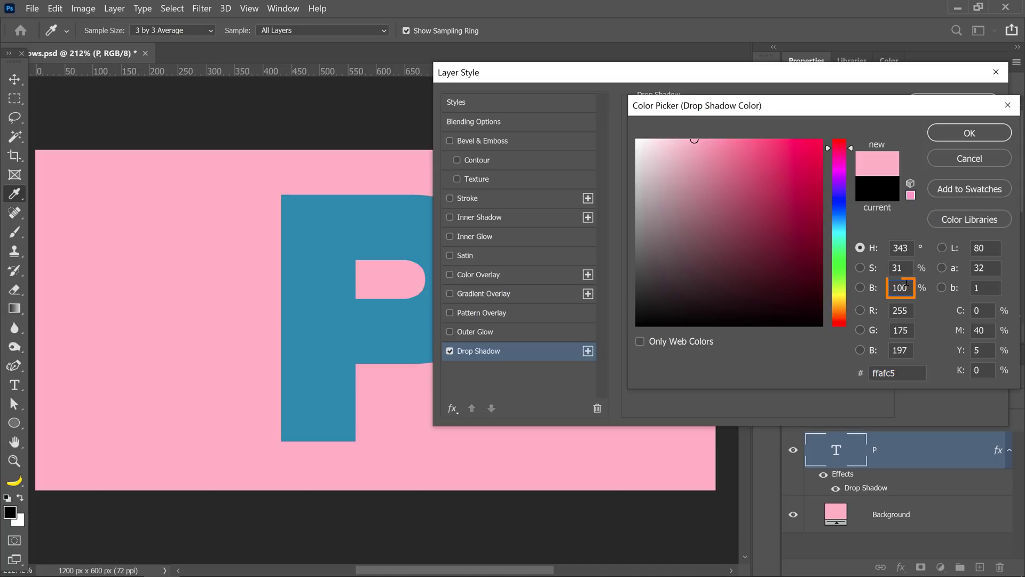
key(Down)
key(Down)
key(Down)
key(Down)
key(Down)
key(Down)
key(Down)
key(Down)
key(Down)
key(Down)
key(Down)
key(Down)
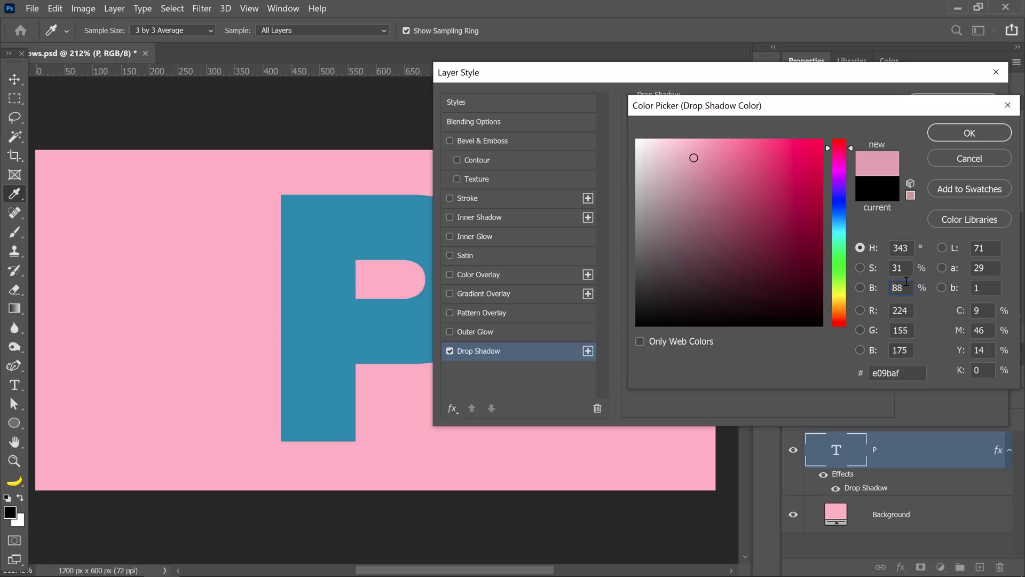
key(Down)
key(Down)
key(Down)
key(Down)
key(shift+Down)
key(shift+Down)
key(shift+Down)
key(shift+Down)
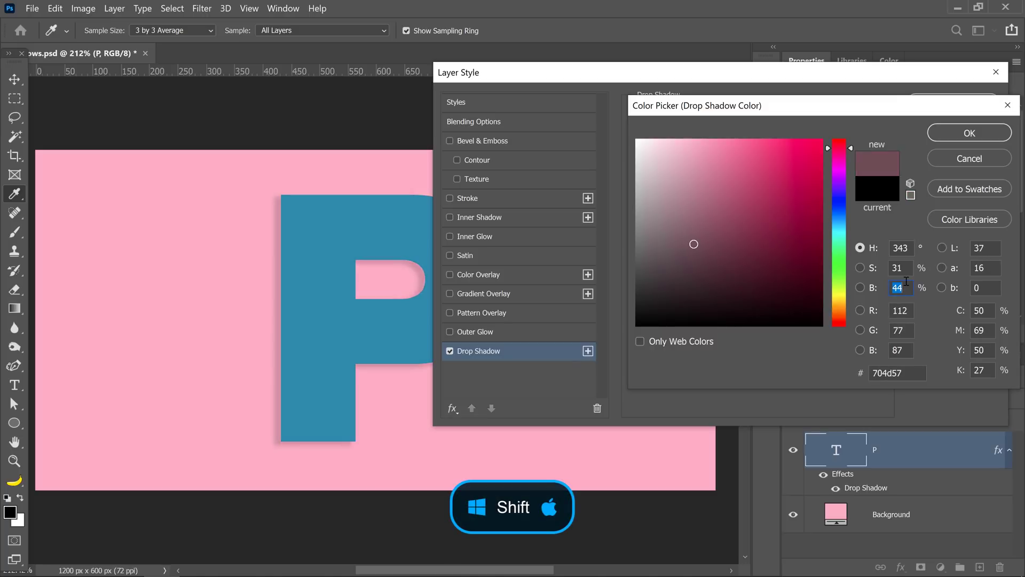
key(shift+Down)
key(shift+Down)
key(shift+Down)
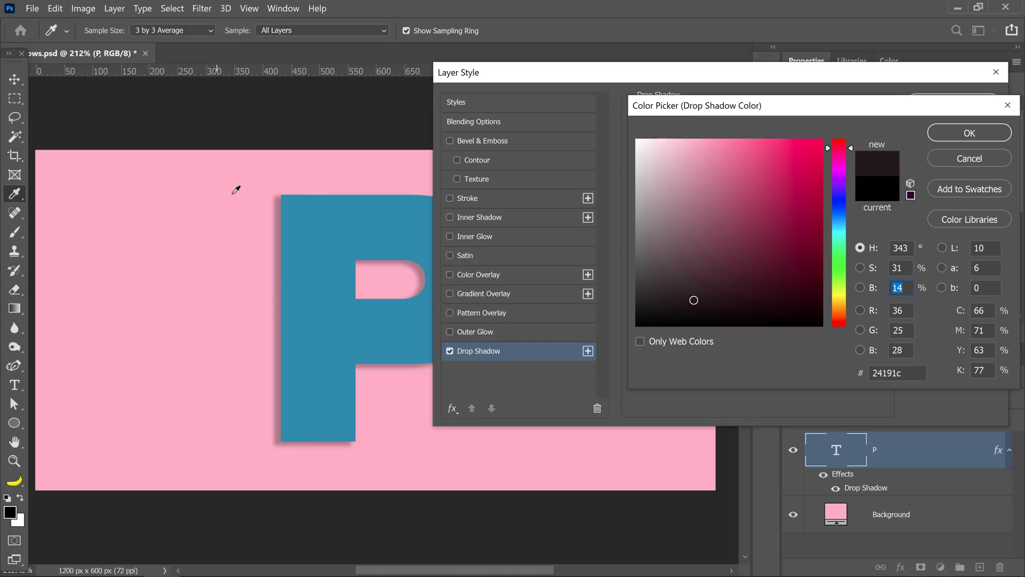
click(955, 136)
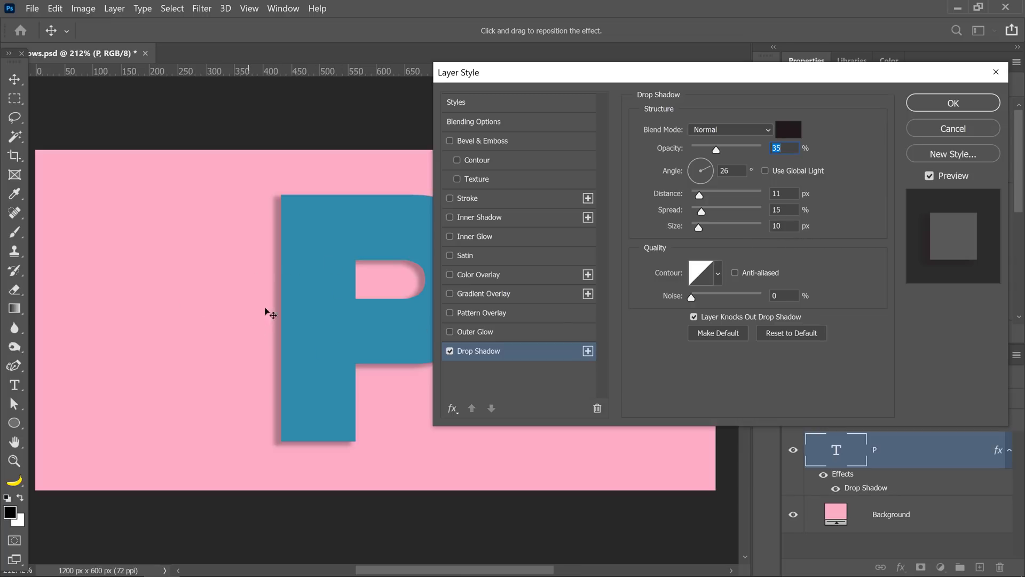
Add a second drop shadow at 28°, 31 px distance and 32 px size; slightly enlarge the first
click(588, 351)
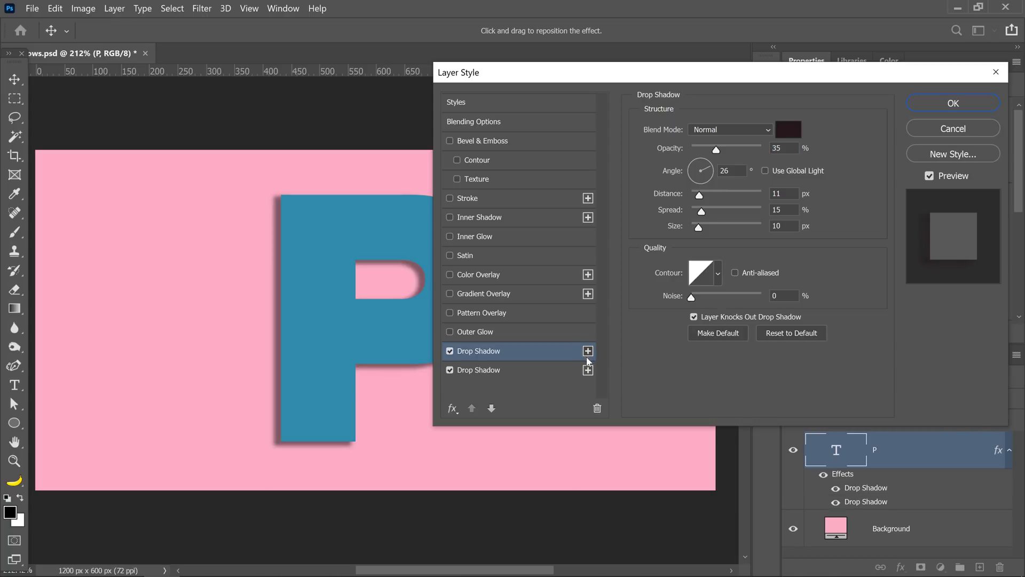
drag(342, 306, 326, 312)
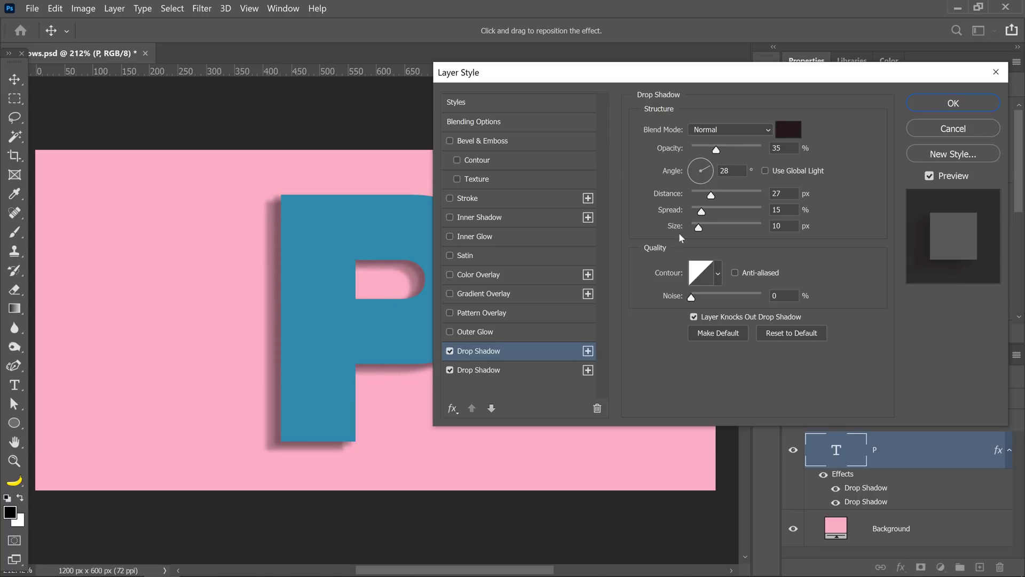
drag(699, 231, 702, 228)
click(711, 196)
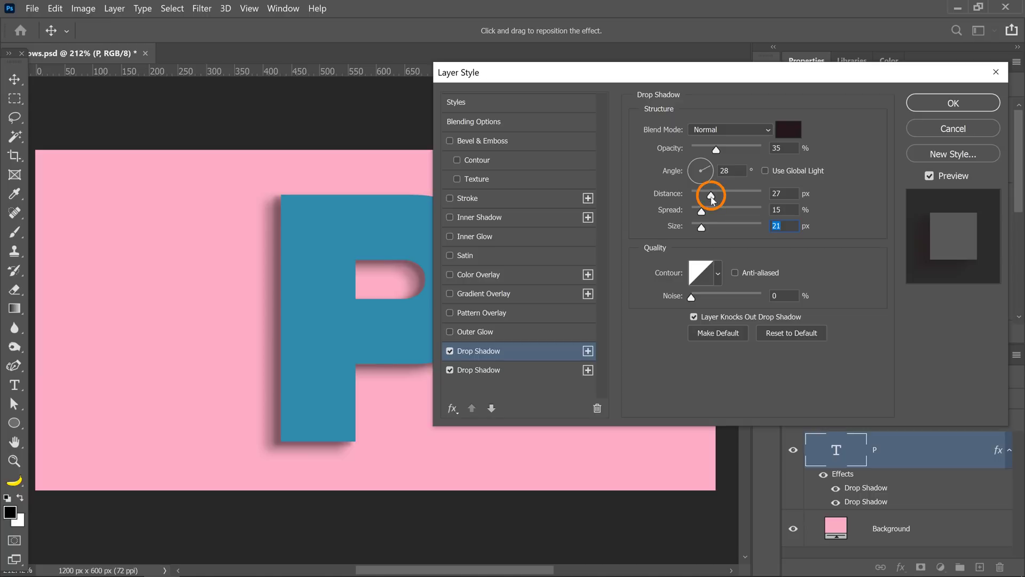
drag(716, 199, 717, 199)
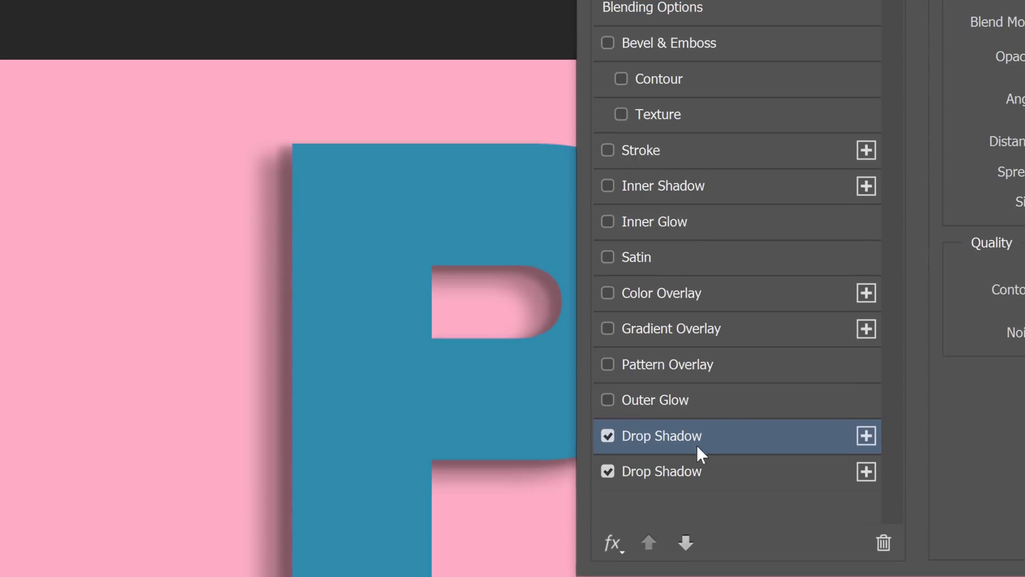
click(696, 472)
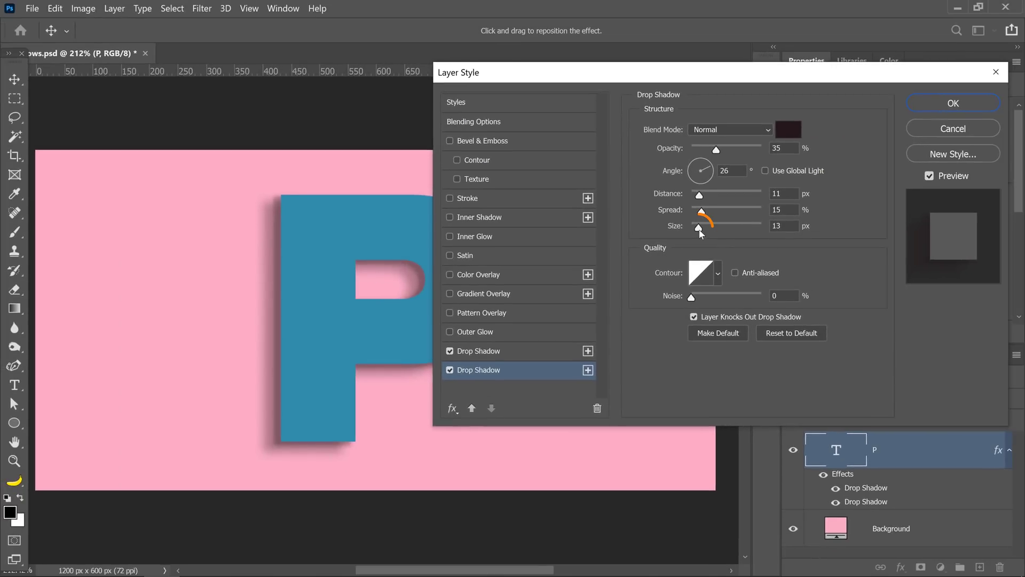
drag(700, 230, 701, 233)
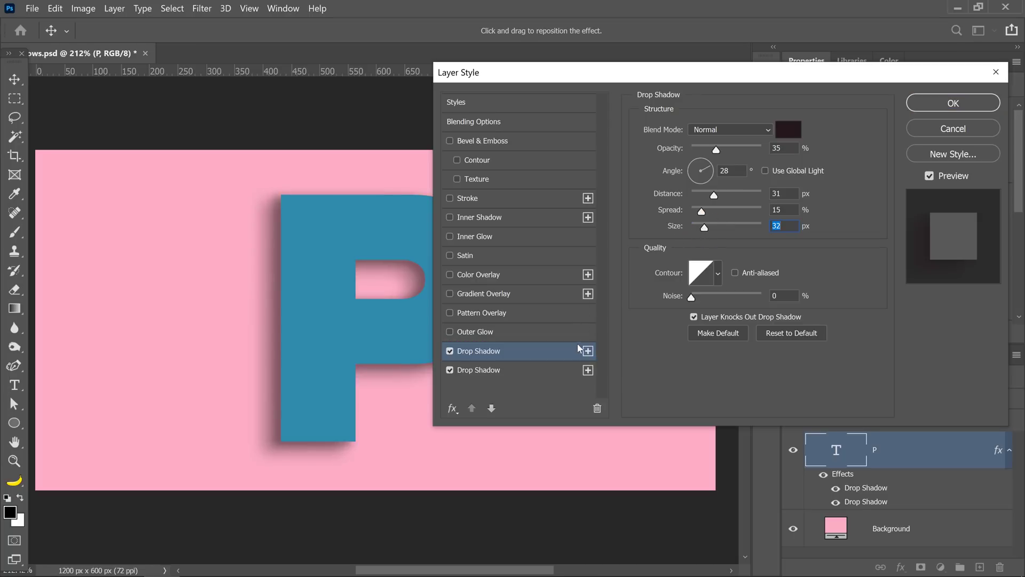
Duplicate a third drop shadow, move it up the stack, and place it tight below the P at 77°
click(588, 370)
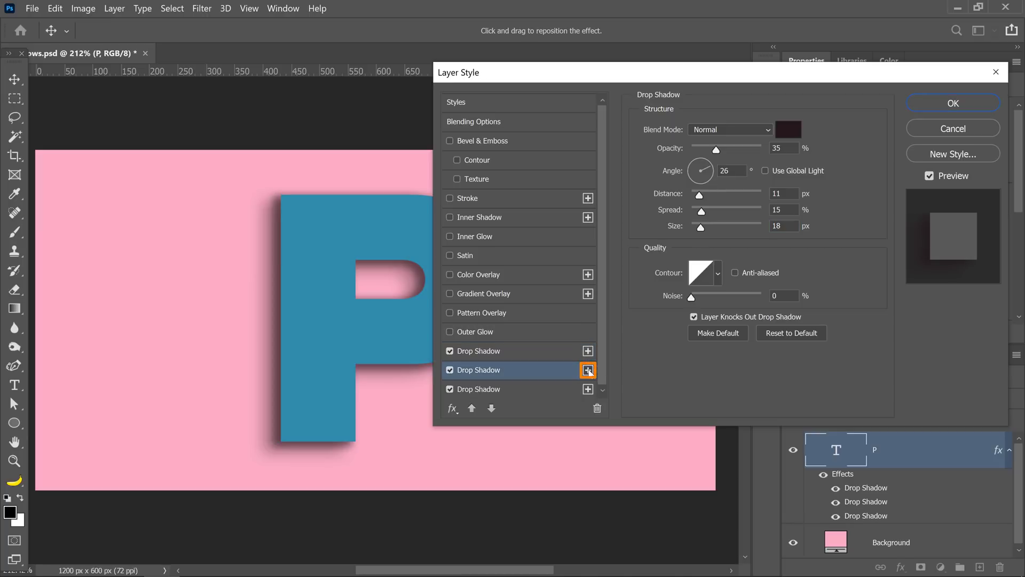
click(472, 409)
click(472, 409)
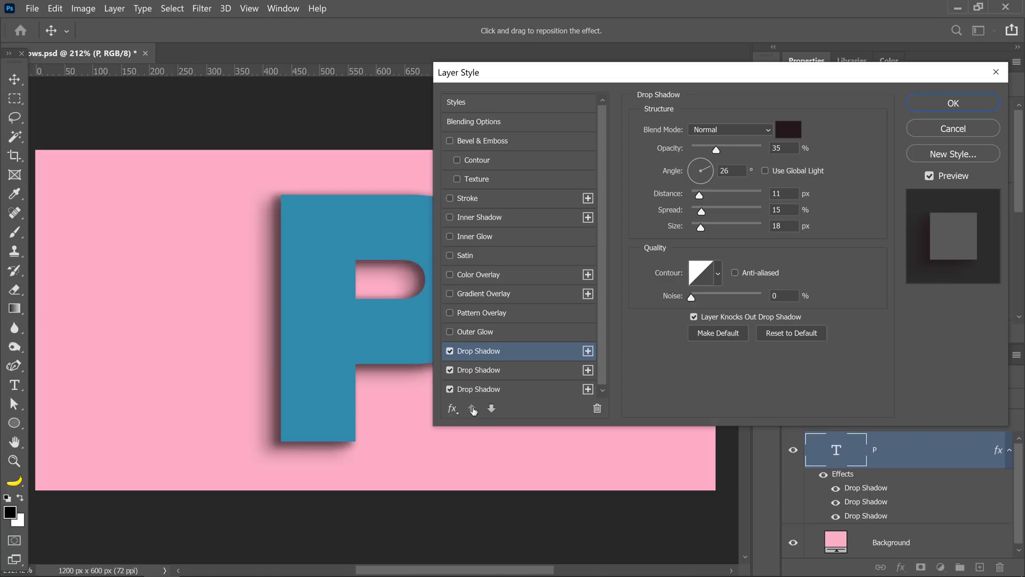
drag(701, 227, 697, 230)
drag(716, 149, 702, 152)
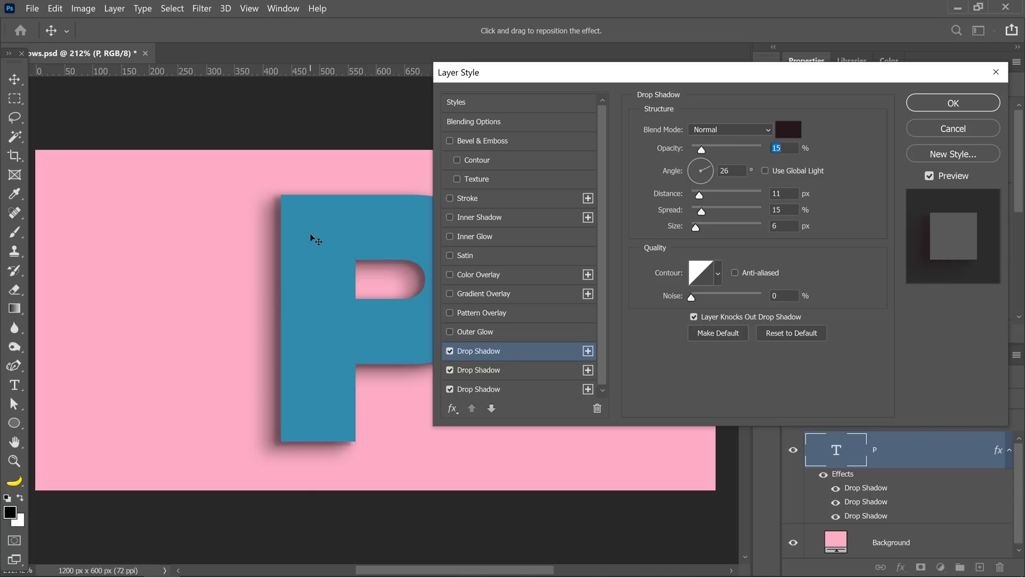
drag(311, 236, 361, 237)
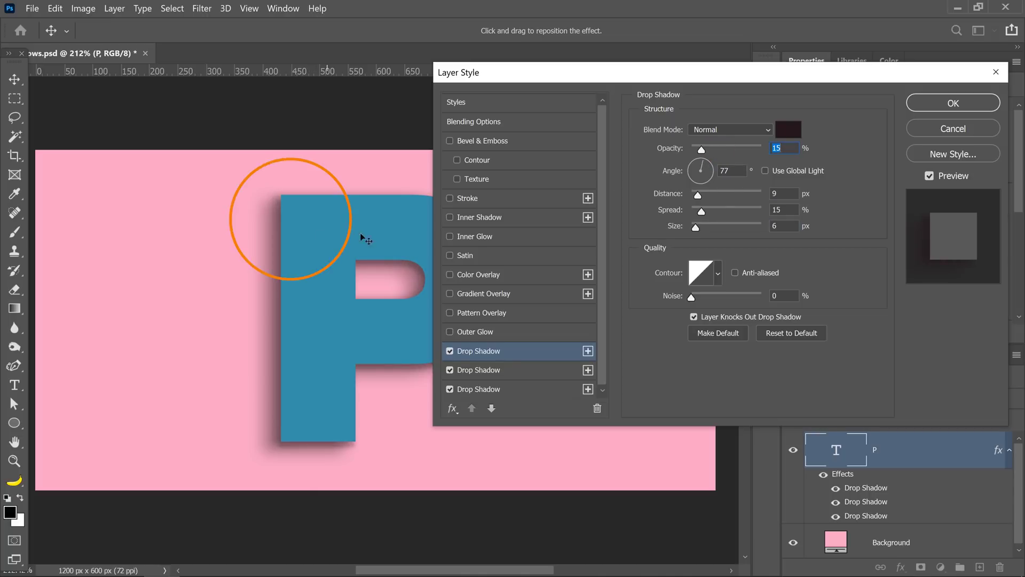
Fine-tune the third shadow to 9 px size and 24% opacity, then apply the layer style
click(695, 228)
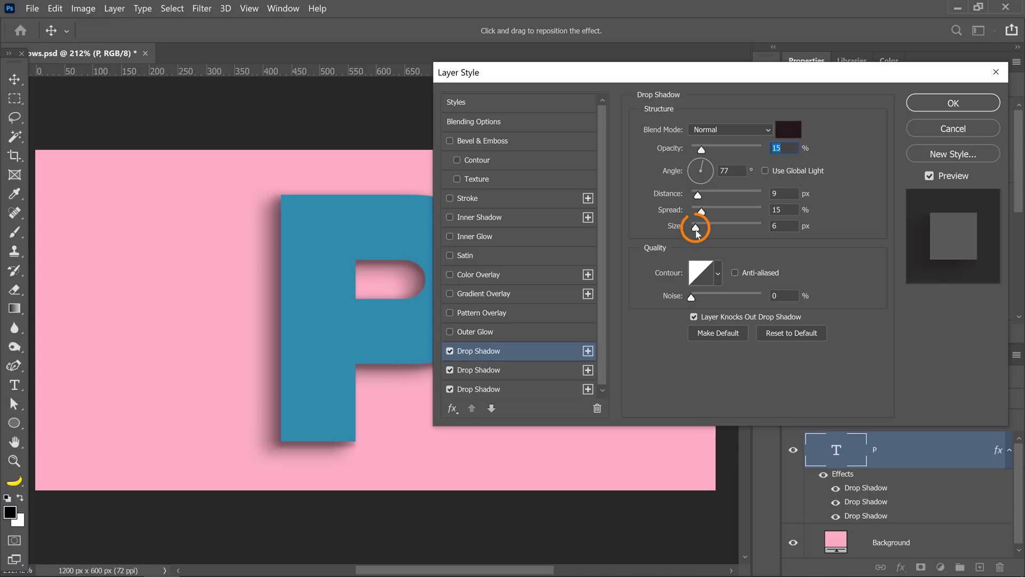
drag(696, 230, 698, 230)
click(702, 150)
drag(703, 151, 708, 150)
click(911, 104)
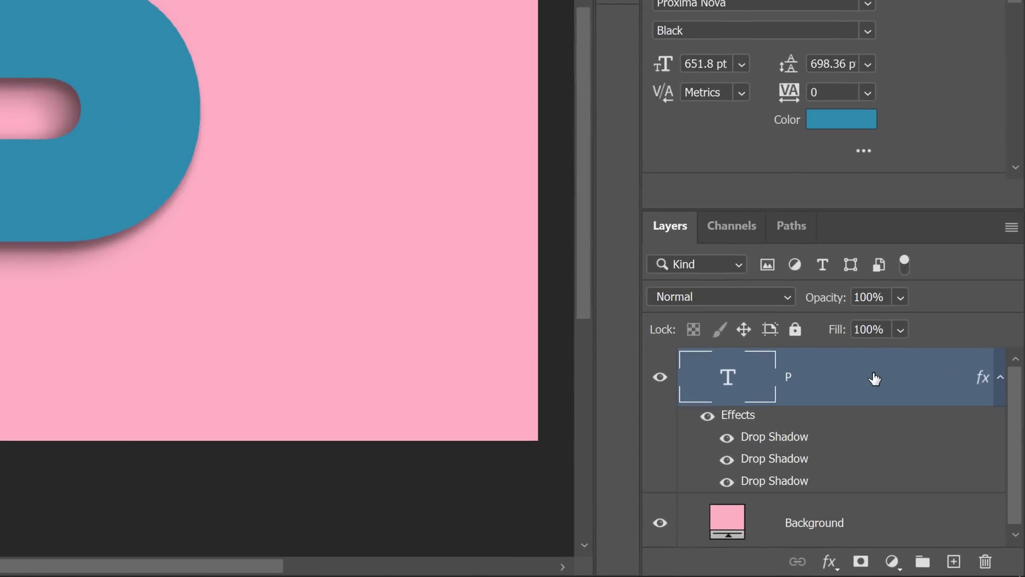
Split the P's effects into three layers: P's Drop Shadow, Drop Shadow 1 and Drop Shadow 2
right_click(983, 379)
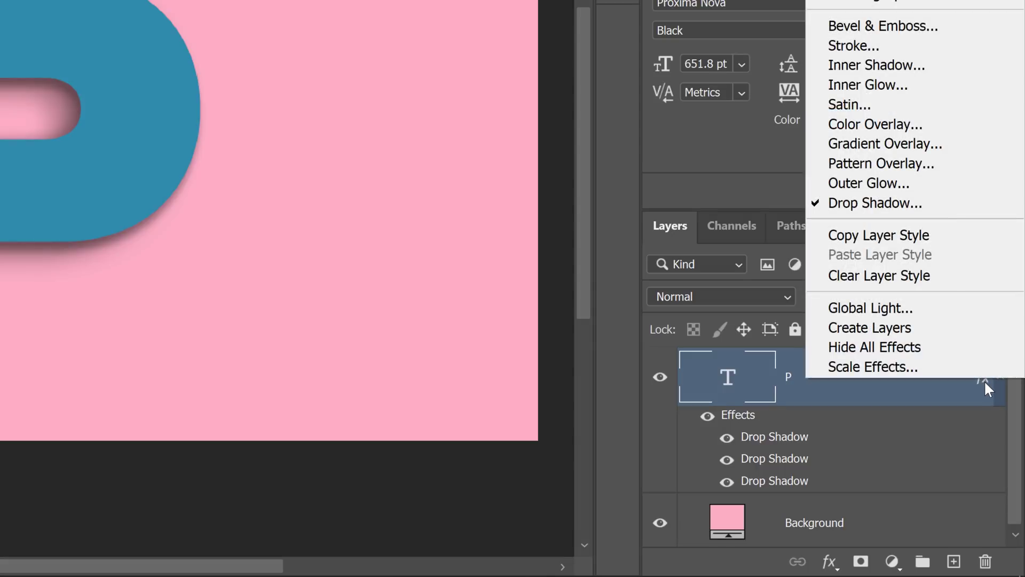
click(967, 334)
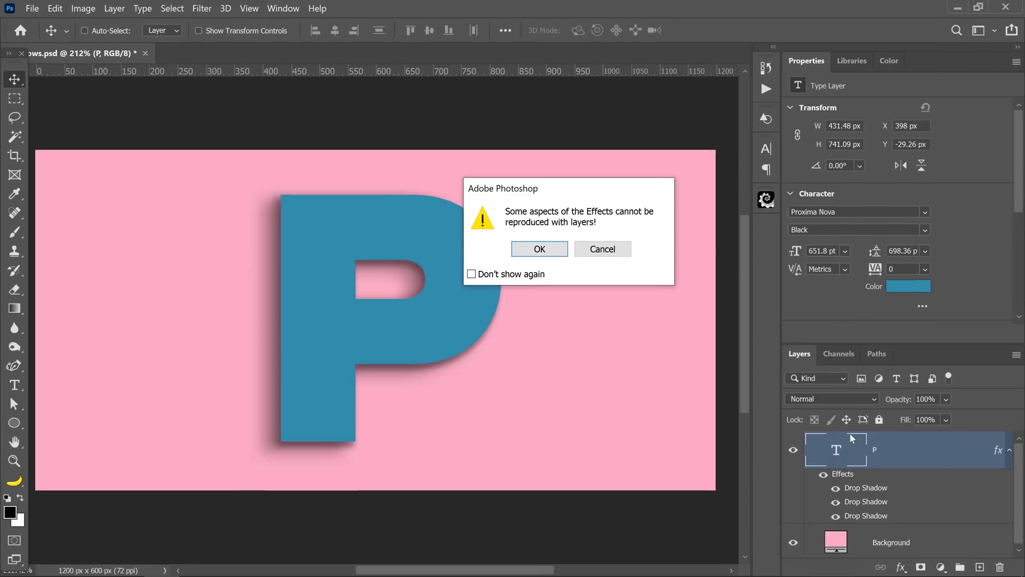
click(539, 249)
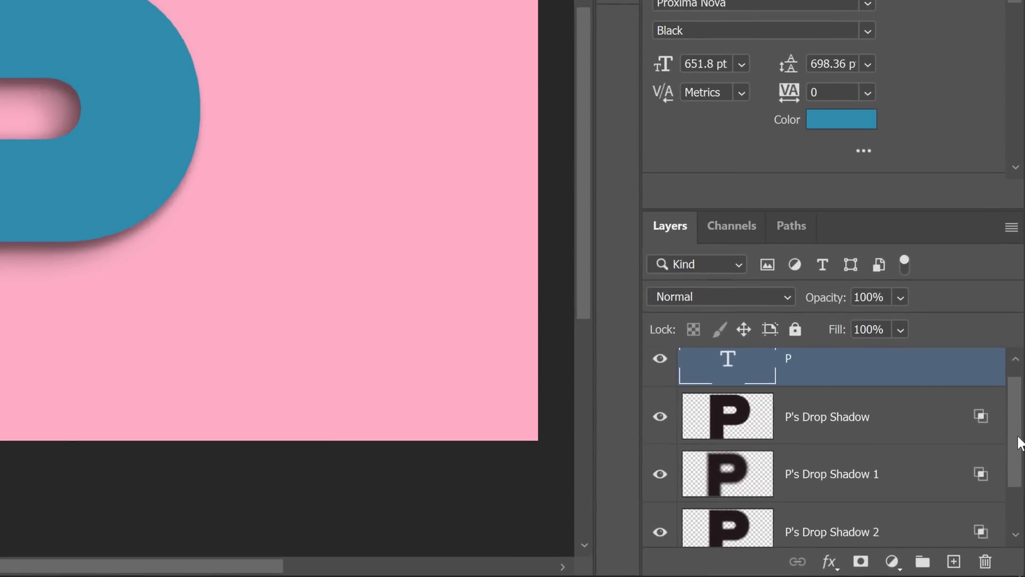
scroll(1019, 459, down, 1)
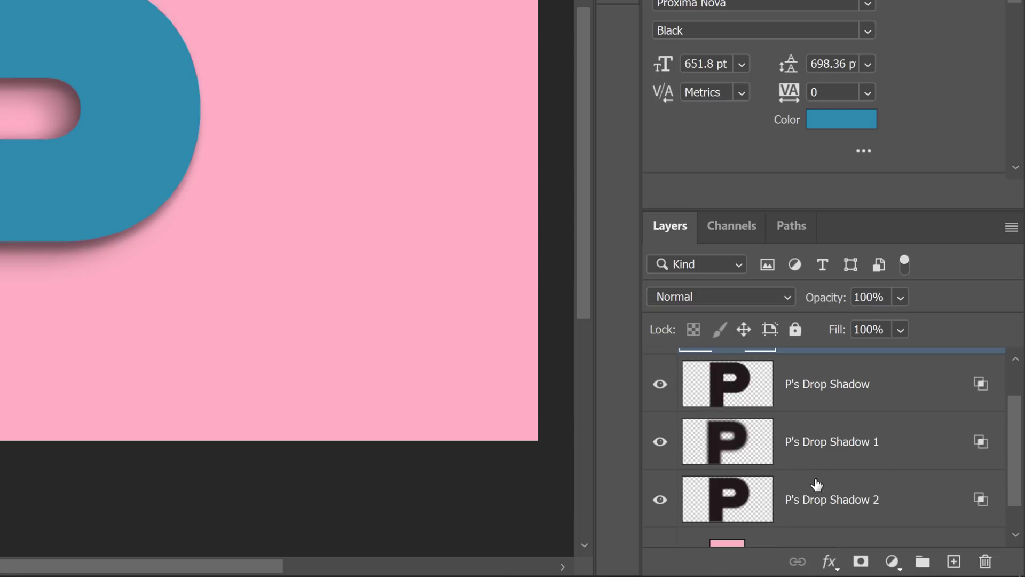
click(817, 400)
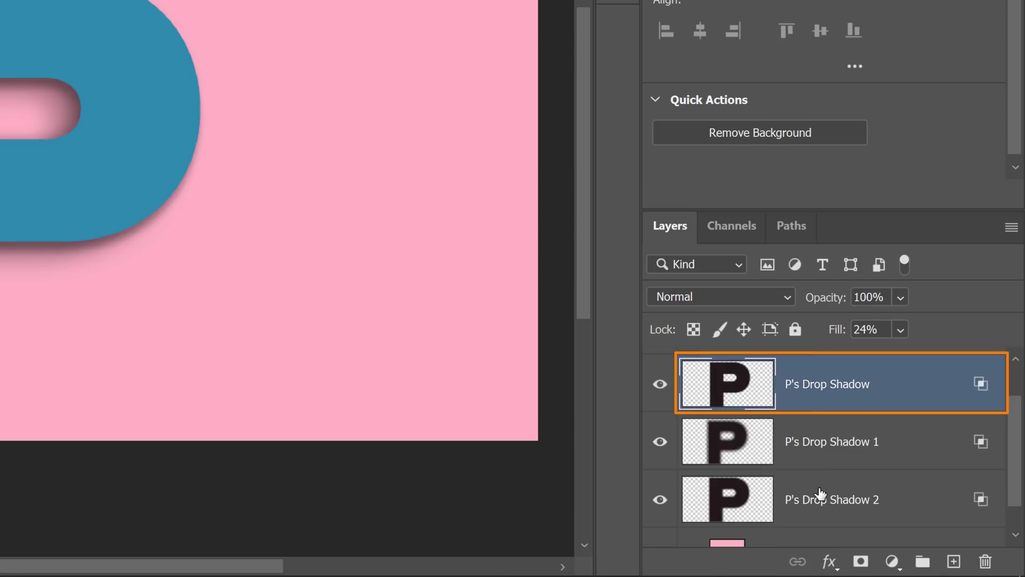
shift+click(820, 505)
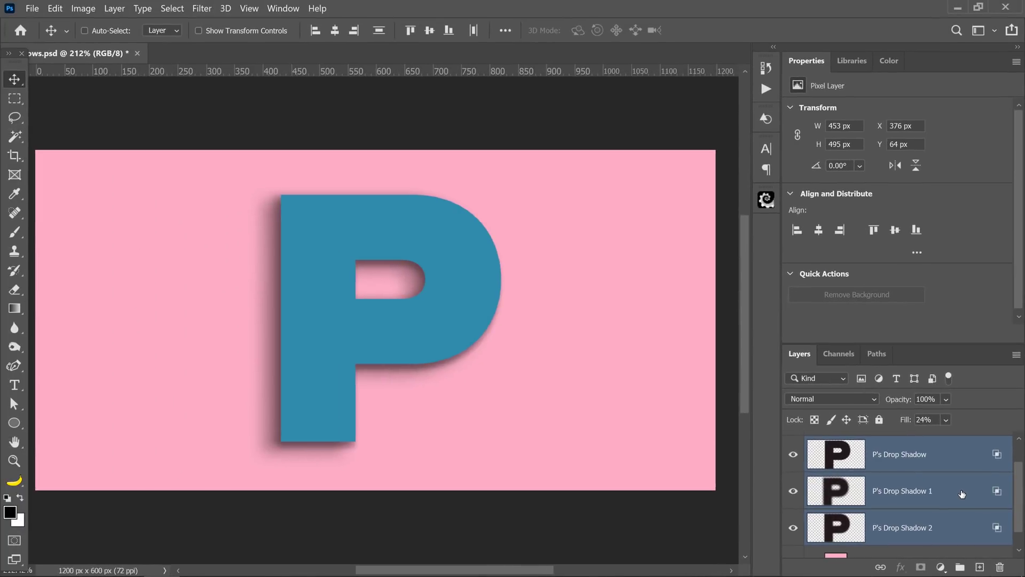
right_click(962, 494)
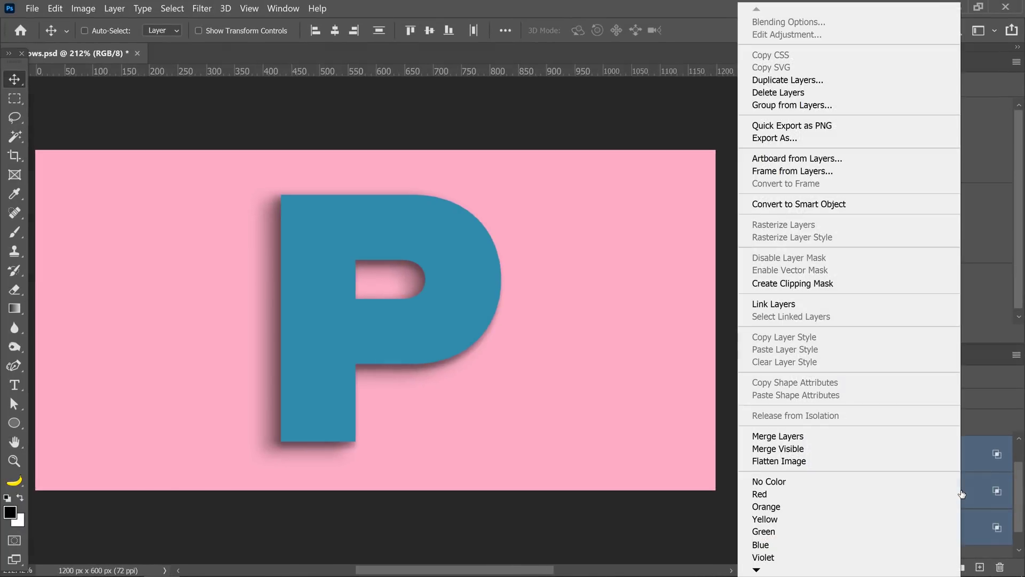
click(837, 205)
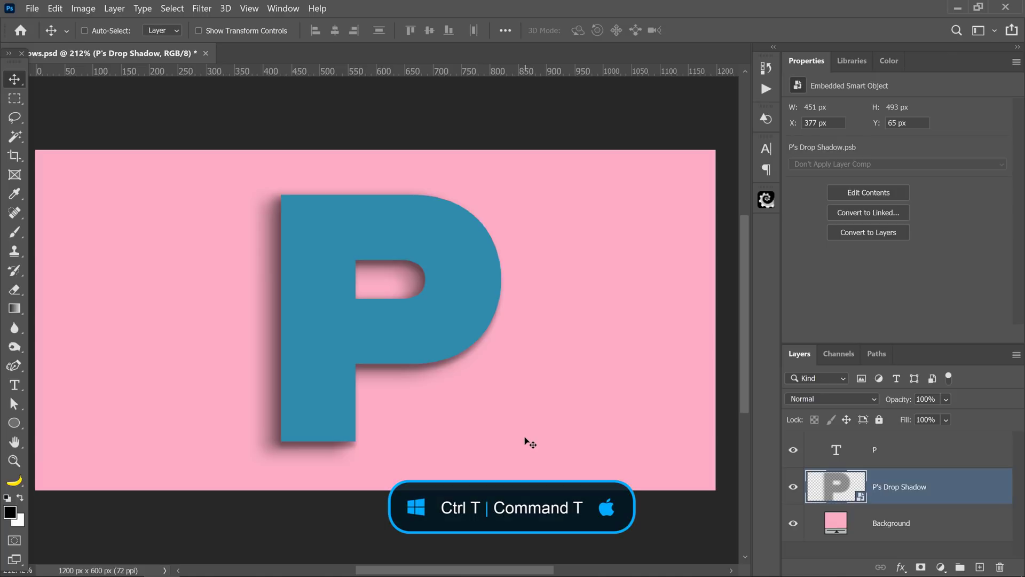
key(ctrl+t)
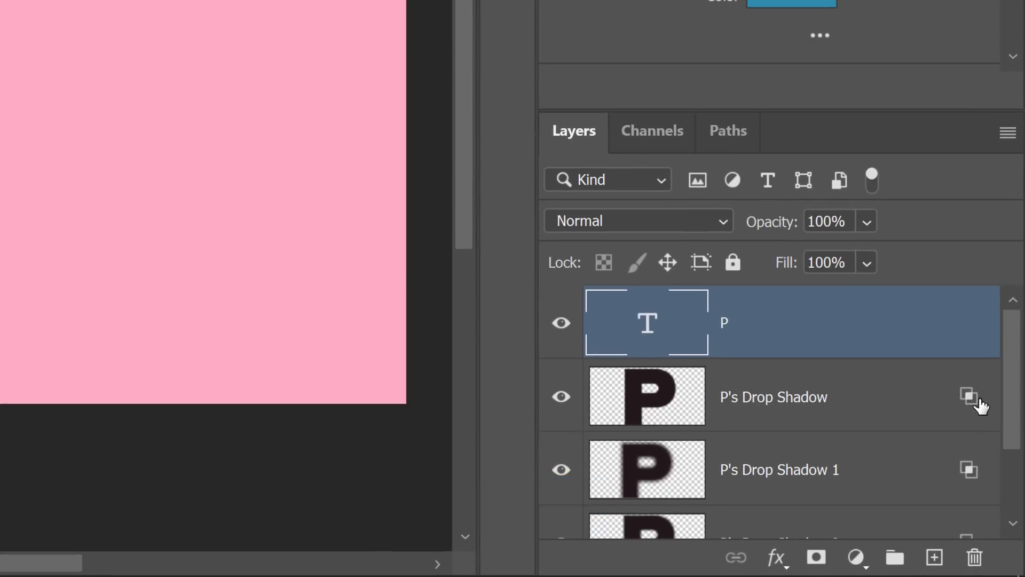
Turn on Transparency Shapes Layer in the blending options of P's Drop Shadow
double_click(968, 404)
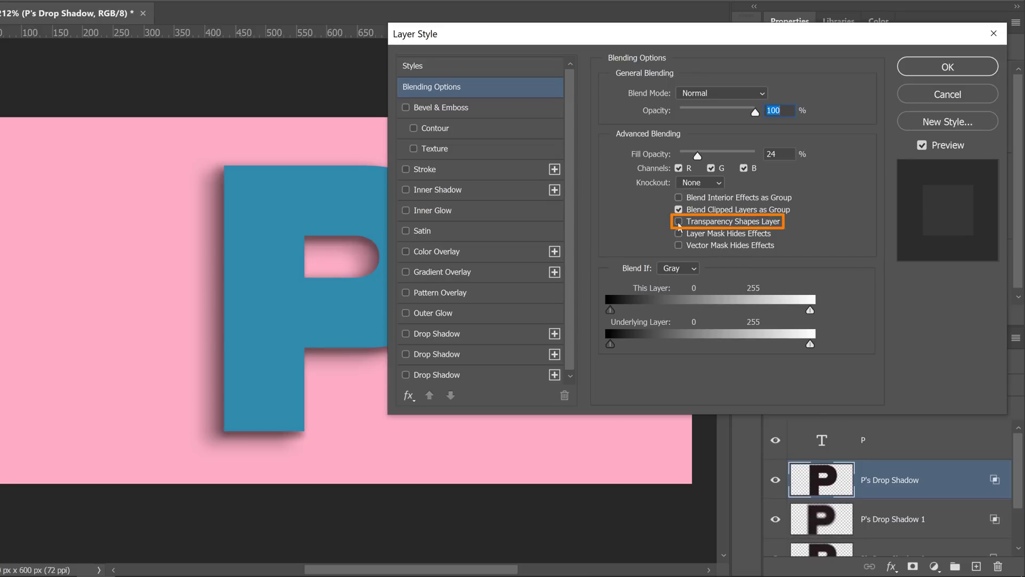
click(678, 221)
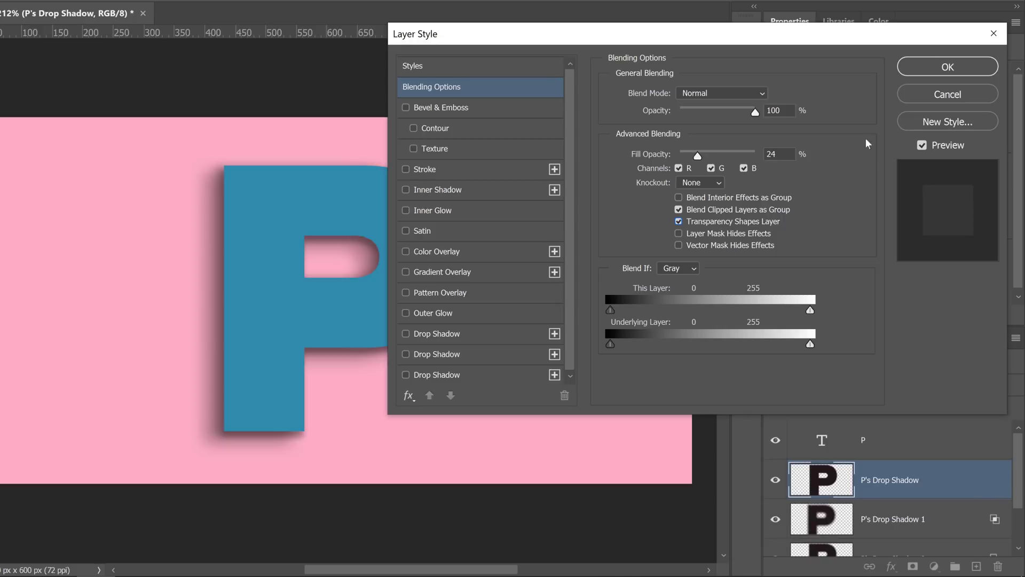
click(930, 69)
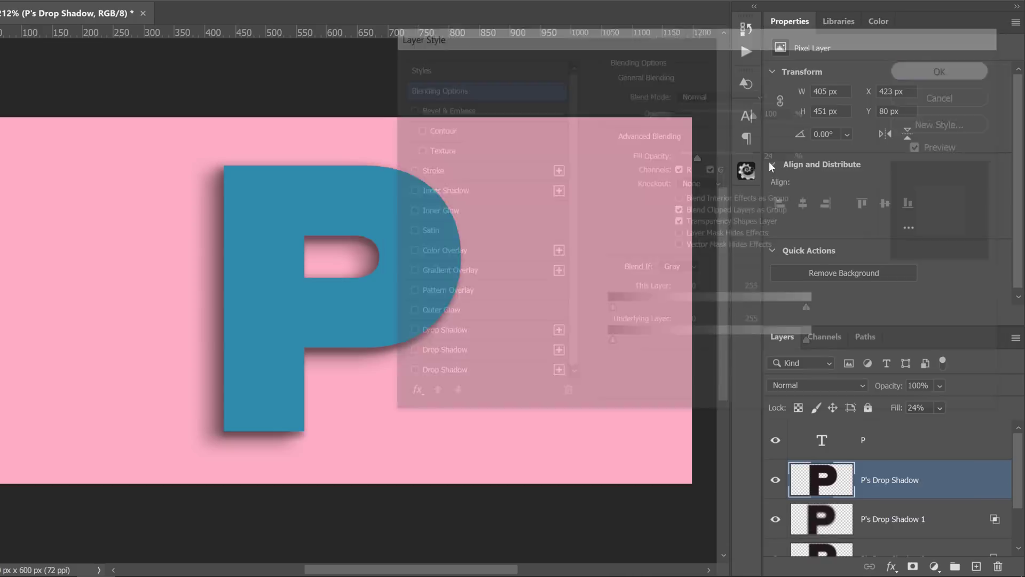
Clear the layer style from P's Drop Shadow 1 and reset its fill to 35%
scroll(971, 471, down, 1)
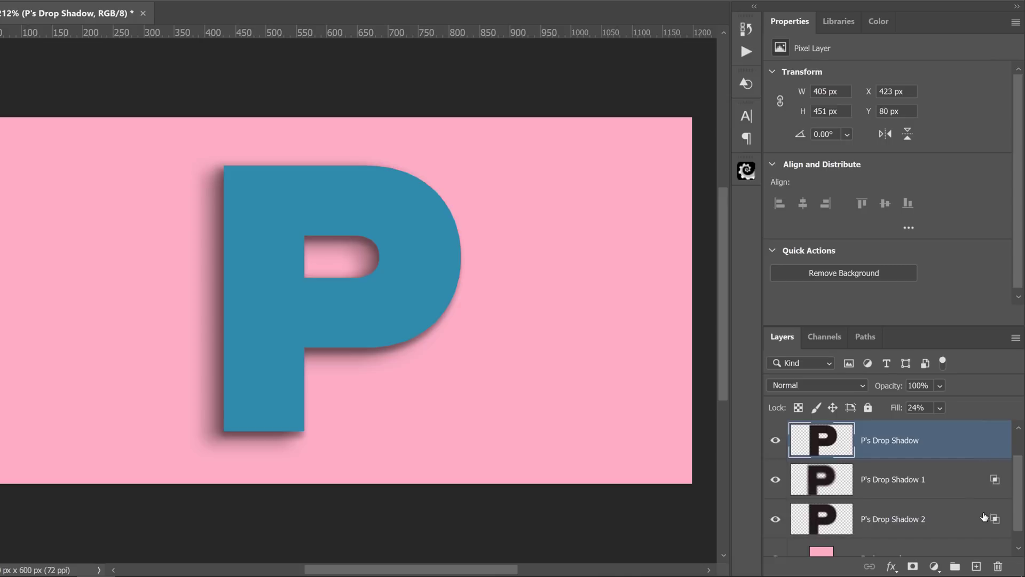
click(994, 486)
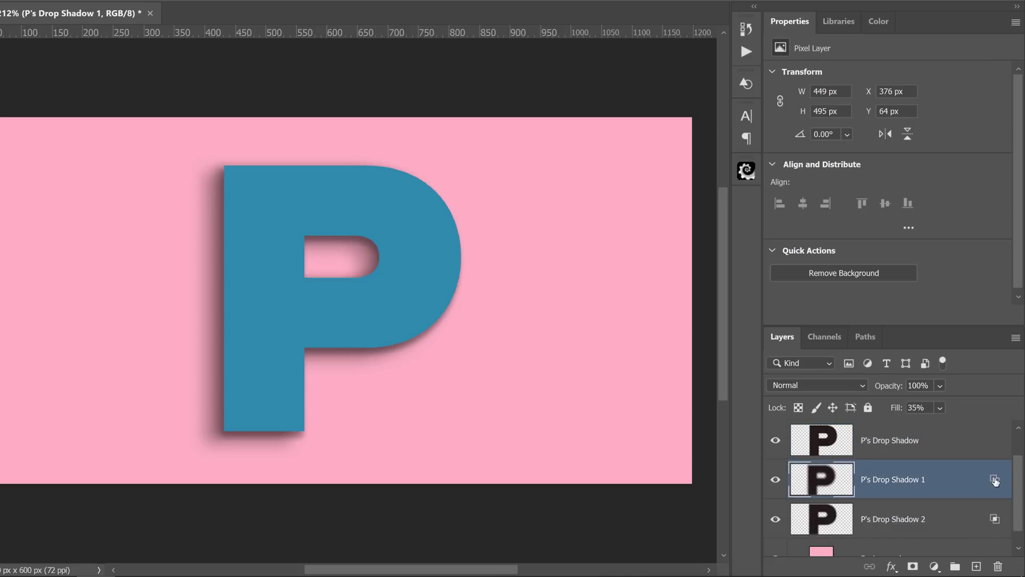
right_click(995, 482)
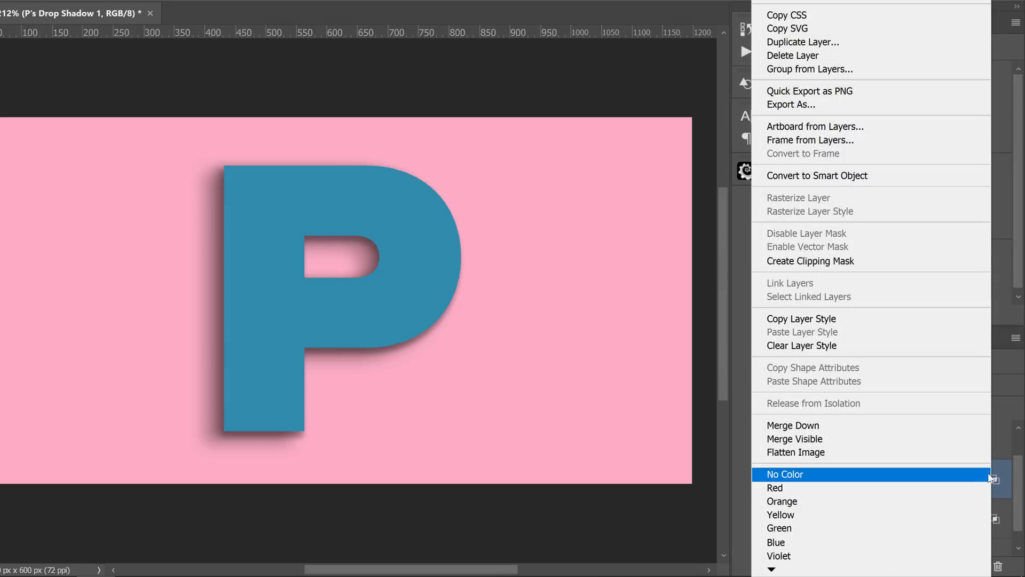
click(839, 349)
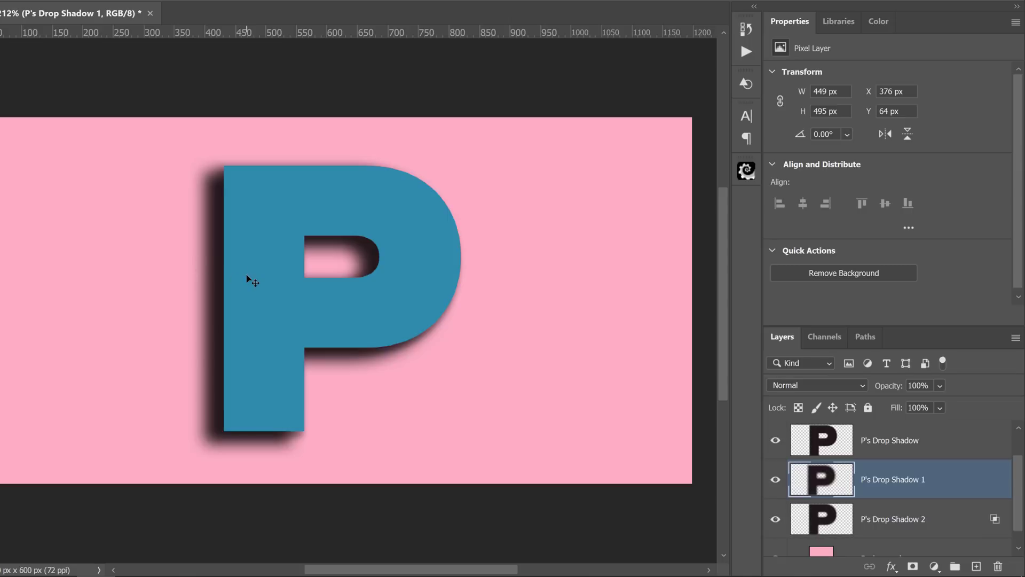
key(shift+3)
key(shift+5)
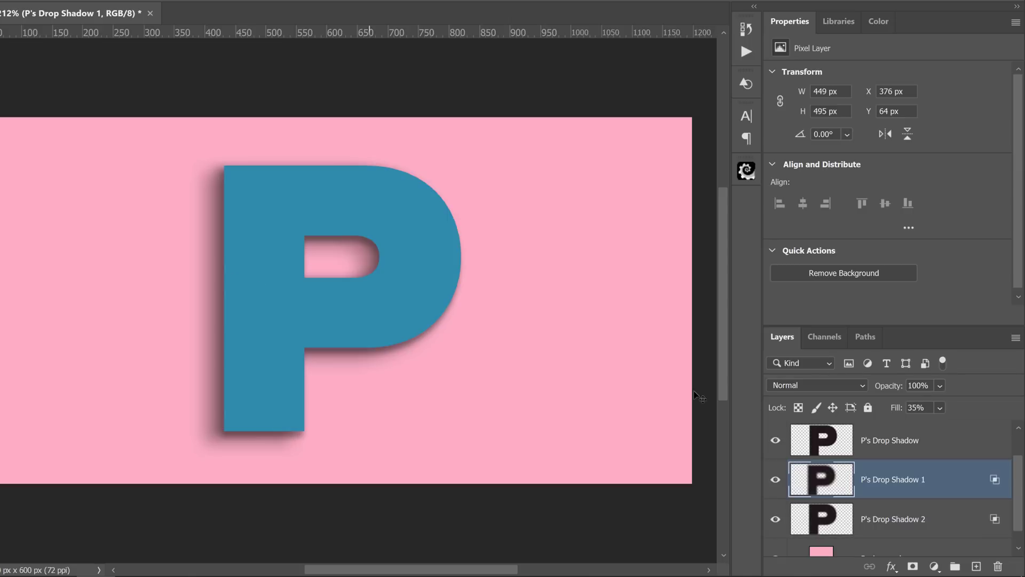
Confirm Transparency Shapes Layer on both P's Drop Shadow 1 and P's Drop Shadow 2
double_click(995, 481)
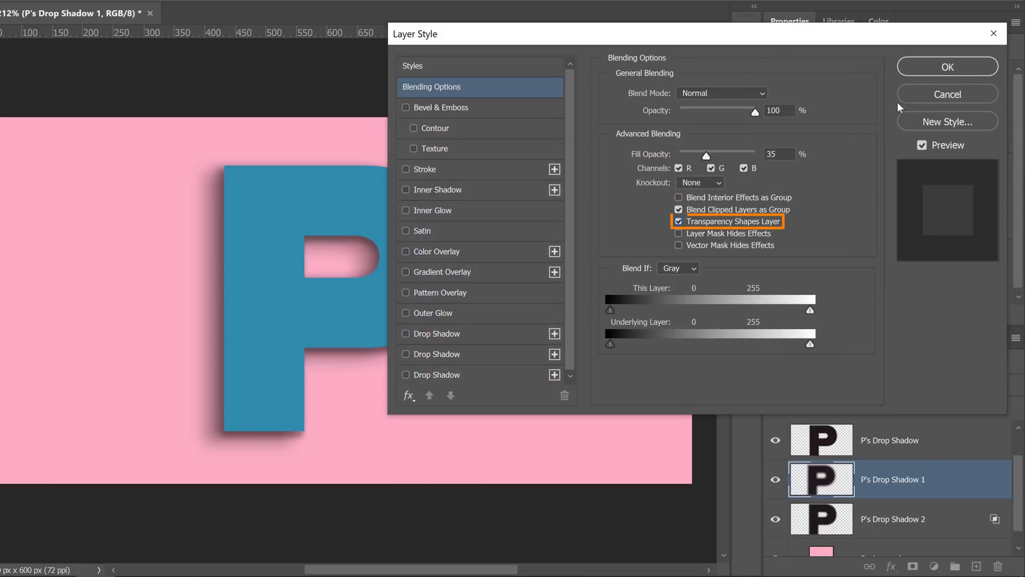
click(948, 67)
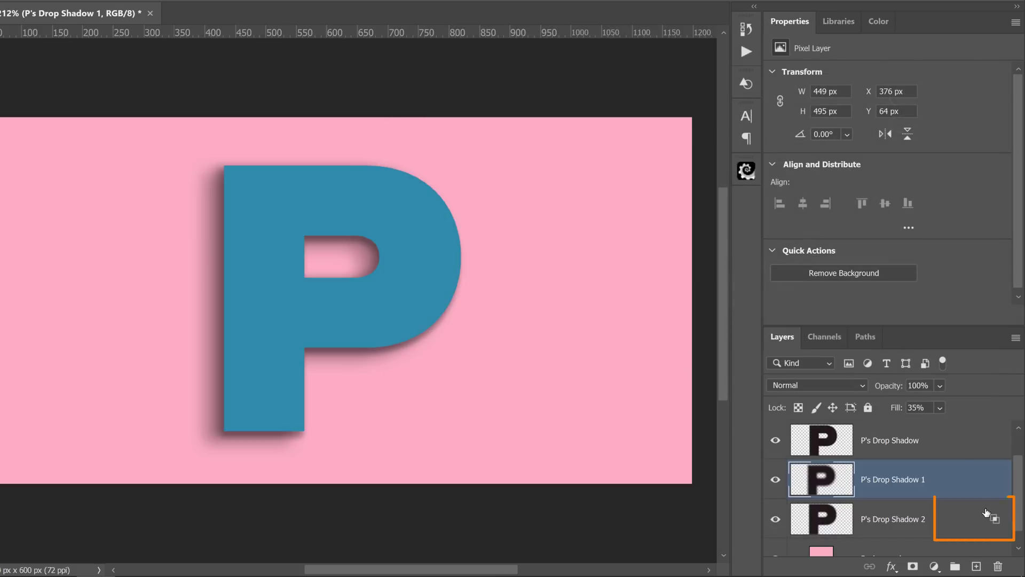
double_click(994, 518)
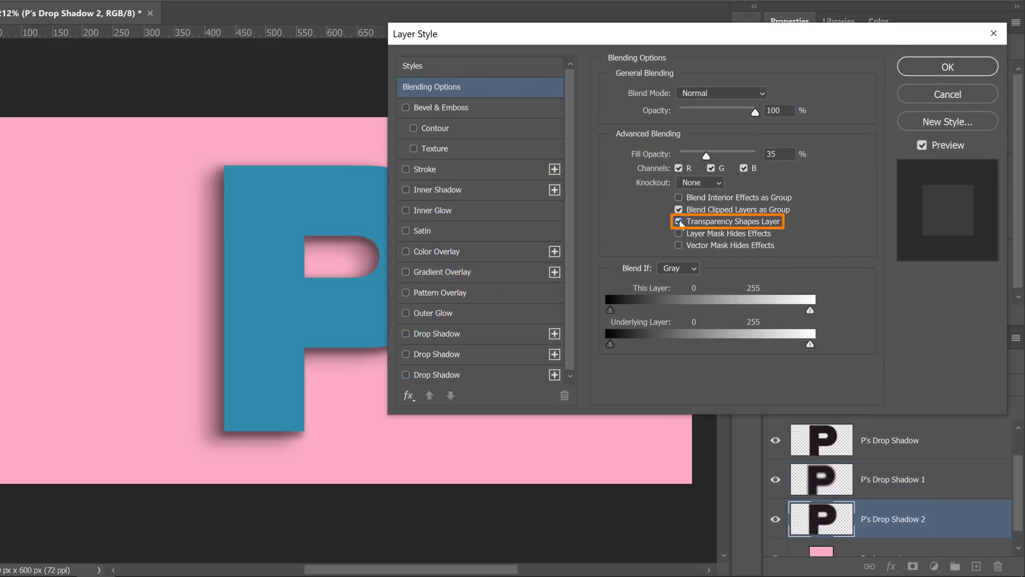
click(948, 67)
key(shift)
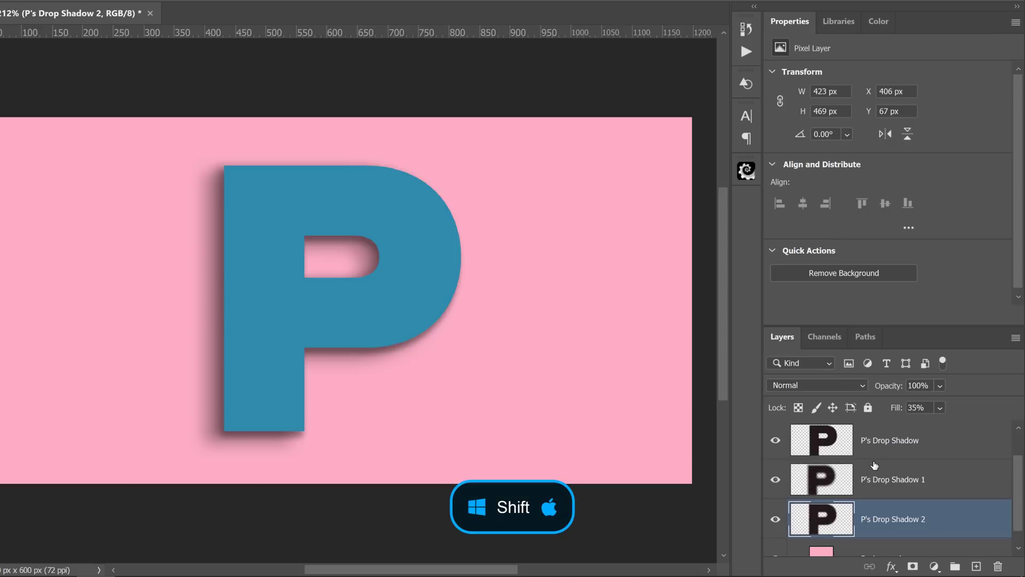
Convert the three shadow layers into one P's Drop Shadow smart object and enter Free Transform
shift+click(860, 435)
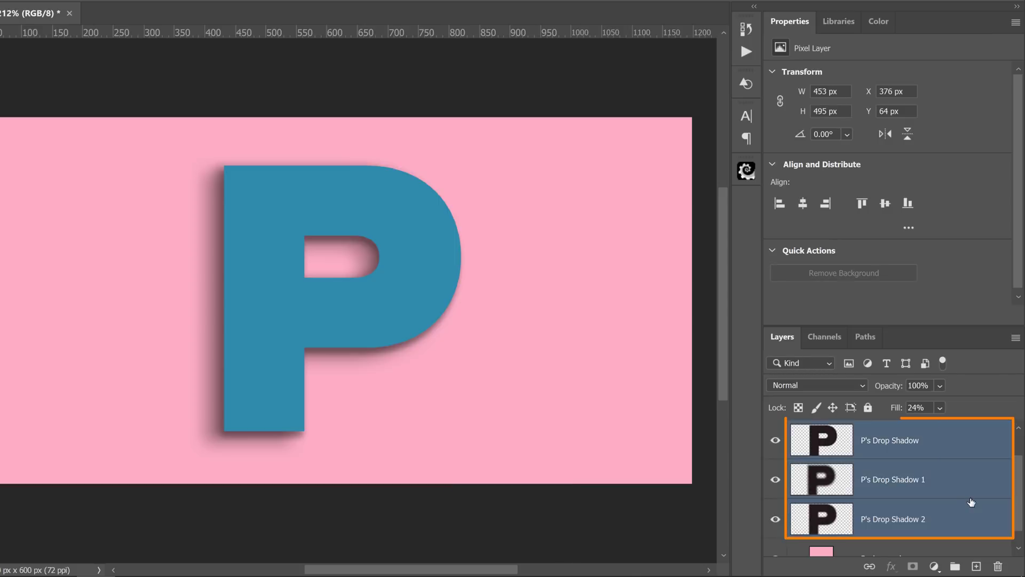
right_click(963, 471)
click(820, 176)
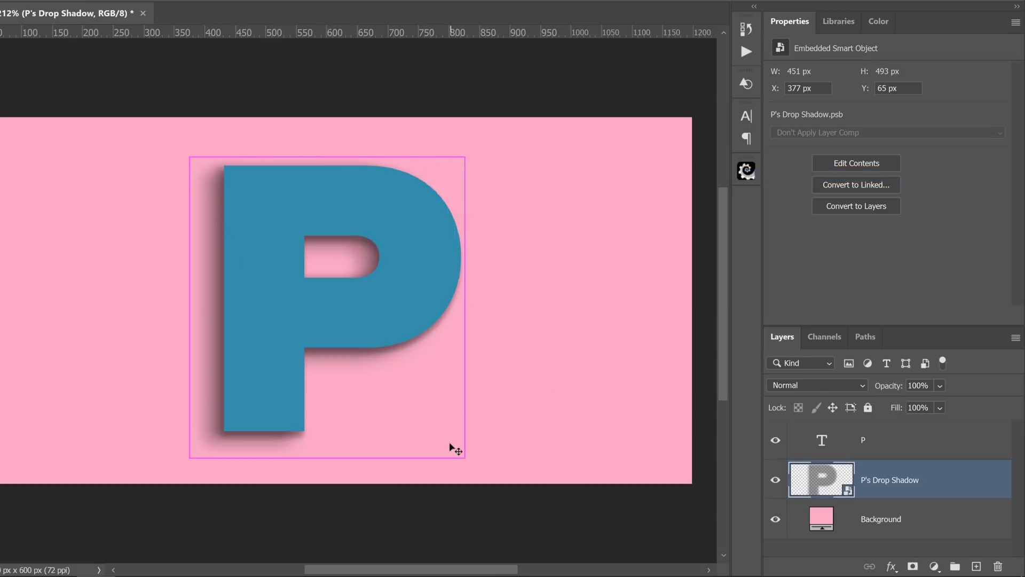
key(ctrl+t)
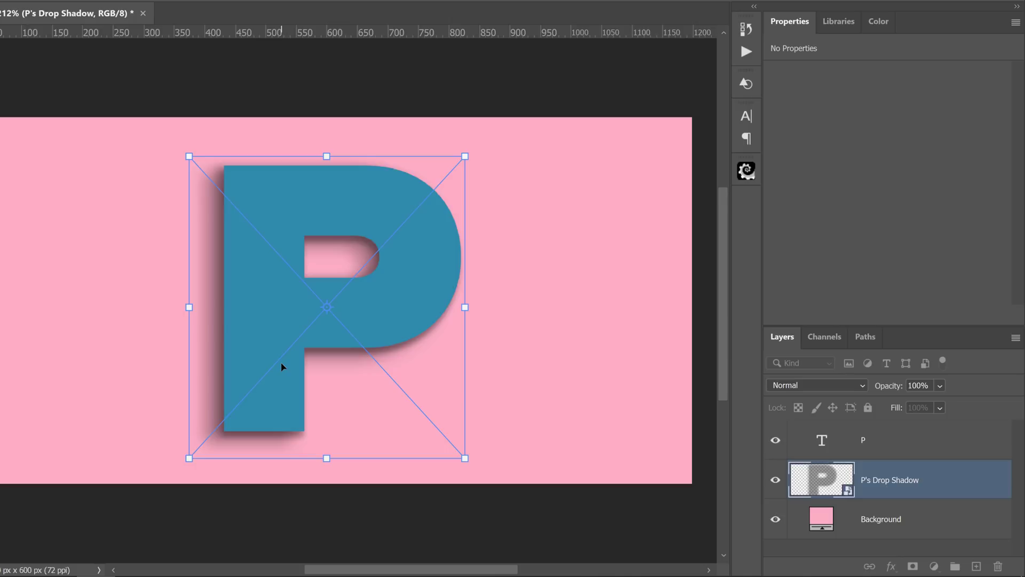
Distort the shadow, raising its bottom edge and both sides slightly
right_click(282, 367)
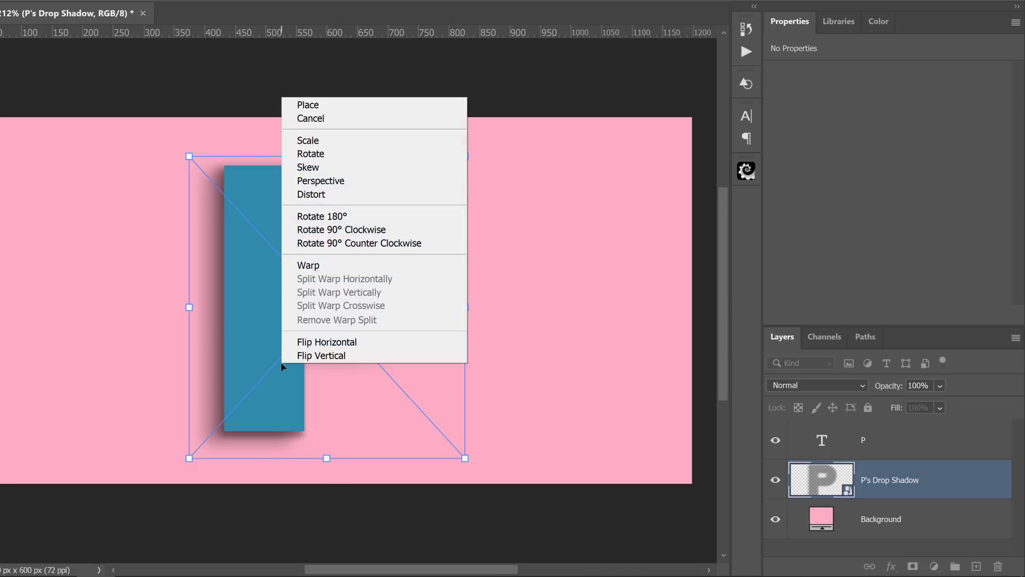
click(329, 196)
drag(326, 458, 328, 452)
drag(465, 305, 465, 300)
drag(190, 308, 189, 301)
Warp the shadow, pulling its top-left corner and left edge outward so it curls left
right_click(256, 217)
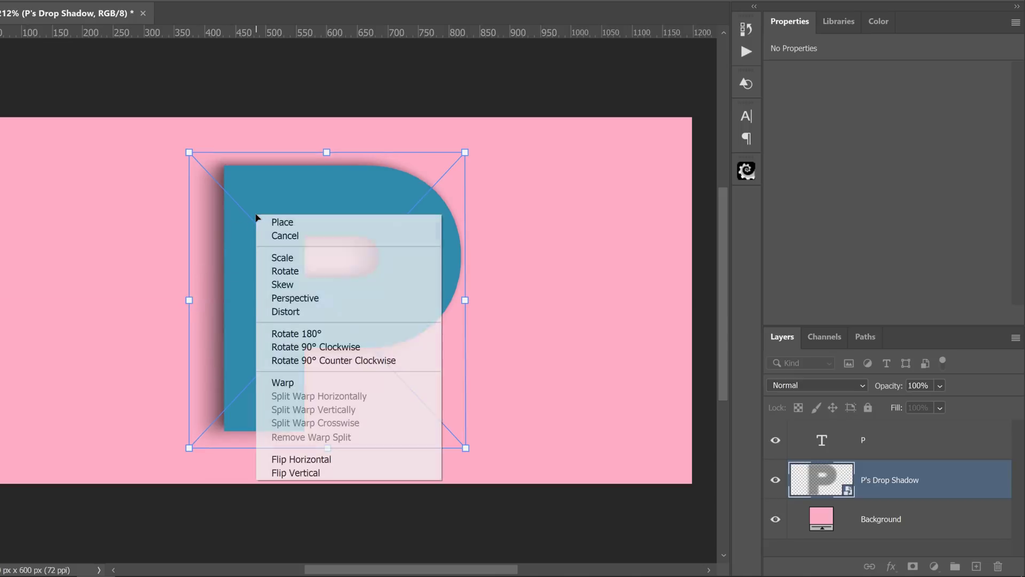
click(283, 383)
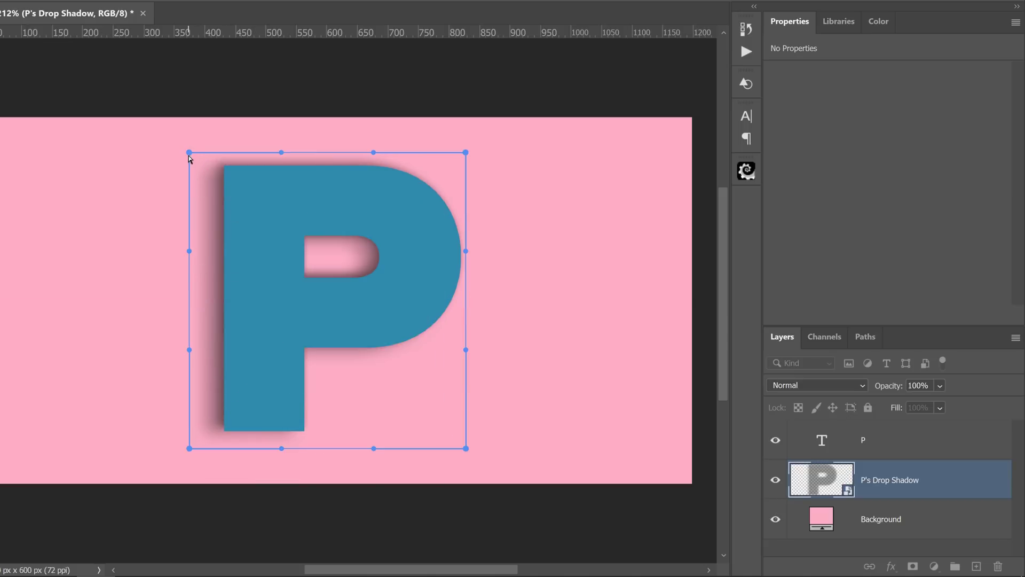
drag(189, 154, 147, 166)
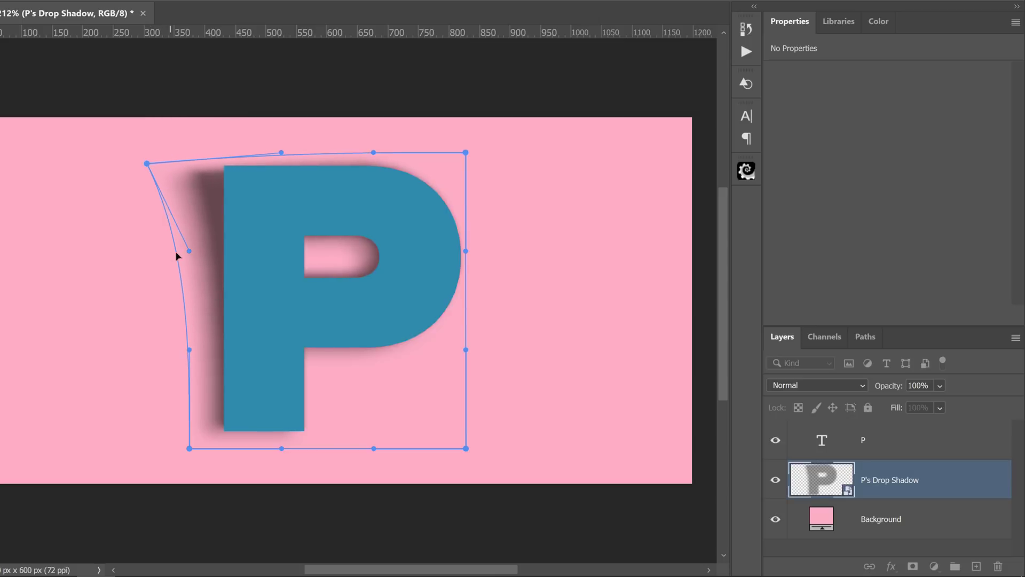
drag(190, 251, 178, 251)
drag(191, 350, 184, 353)
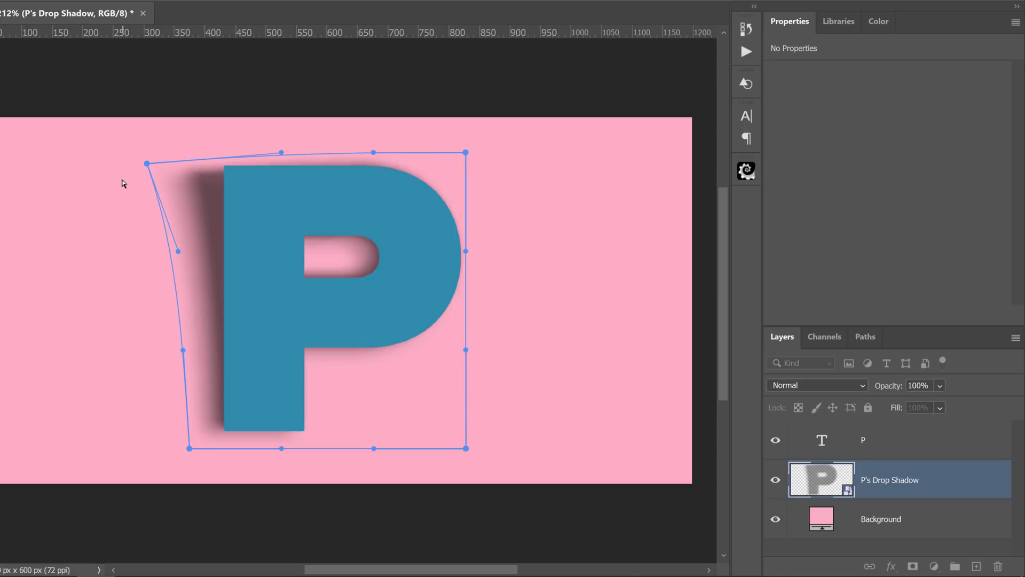
drag(146, 163, 146, 164)
drag(184, 352, 195, 352)
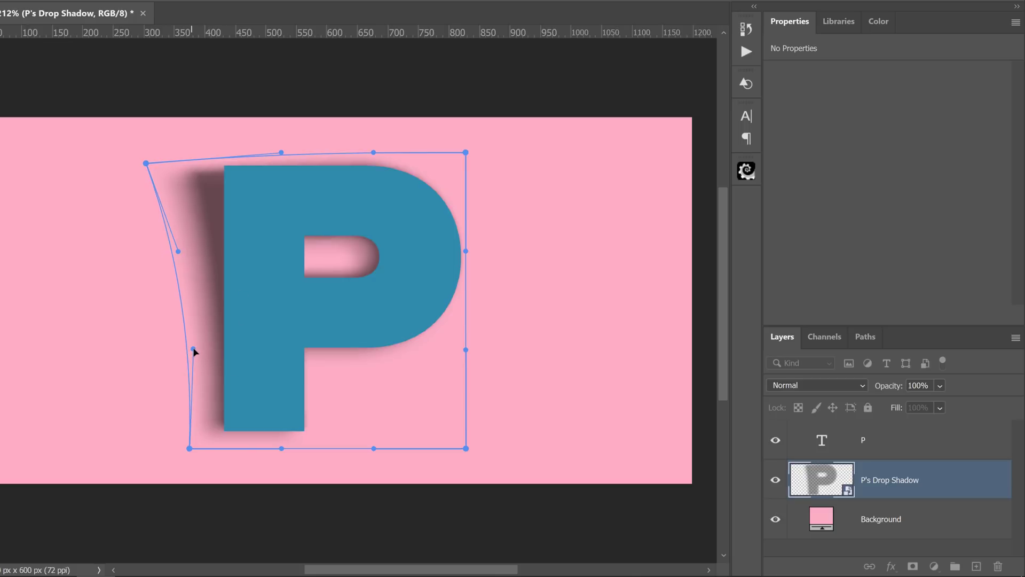
drag(202, 429, 210, 425)
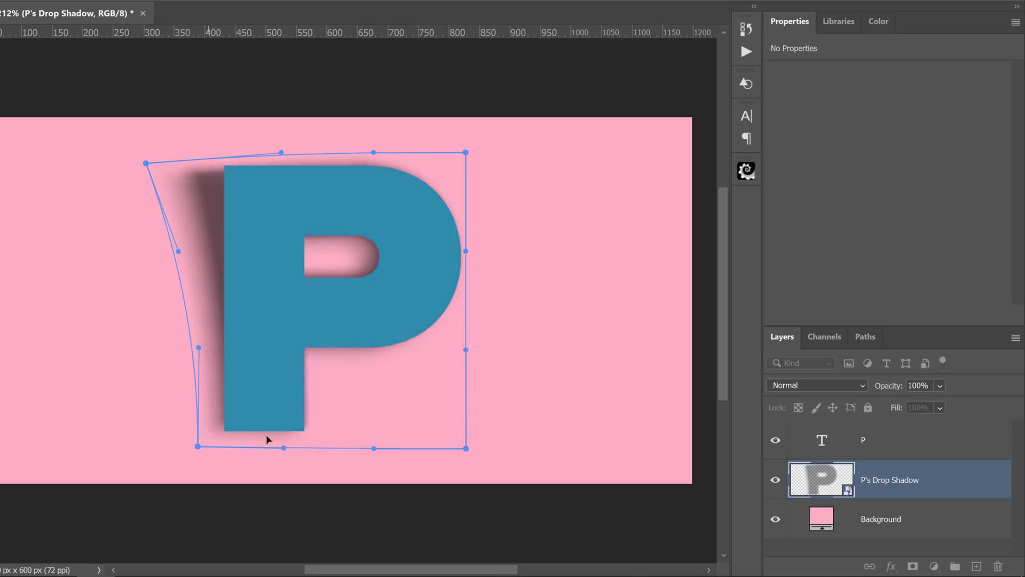
drag(455, 436, 449, 431)
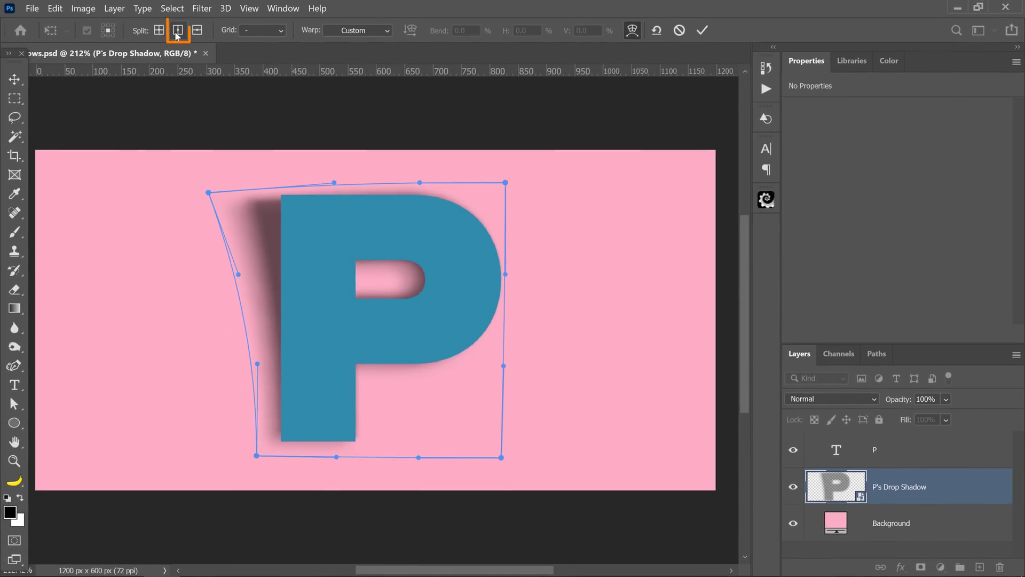
Add a vertical warp split through the P's stem and select the left corner points
click(177, 32)
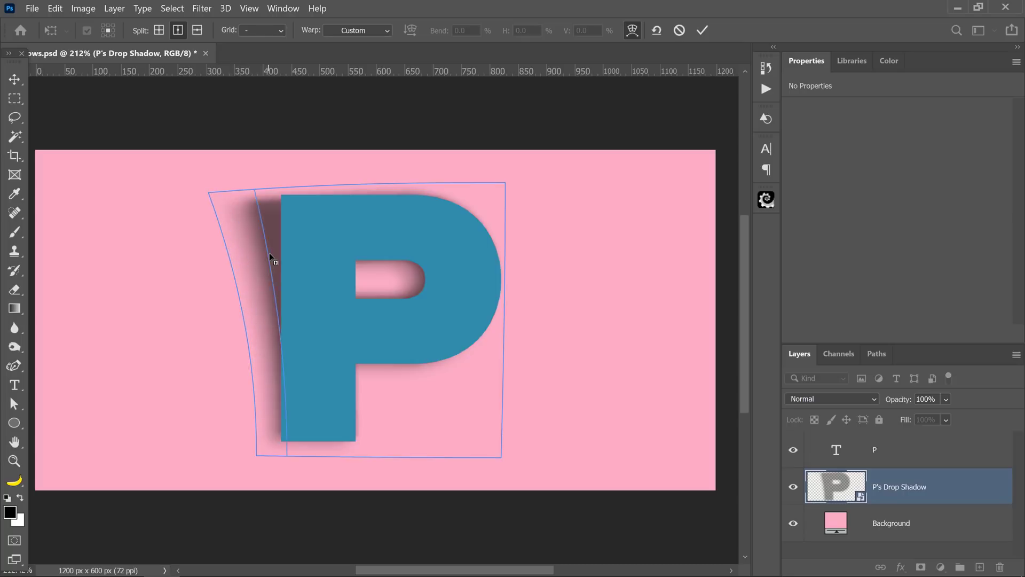
click(299, 272)
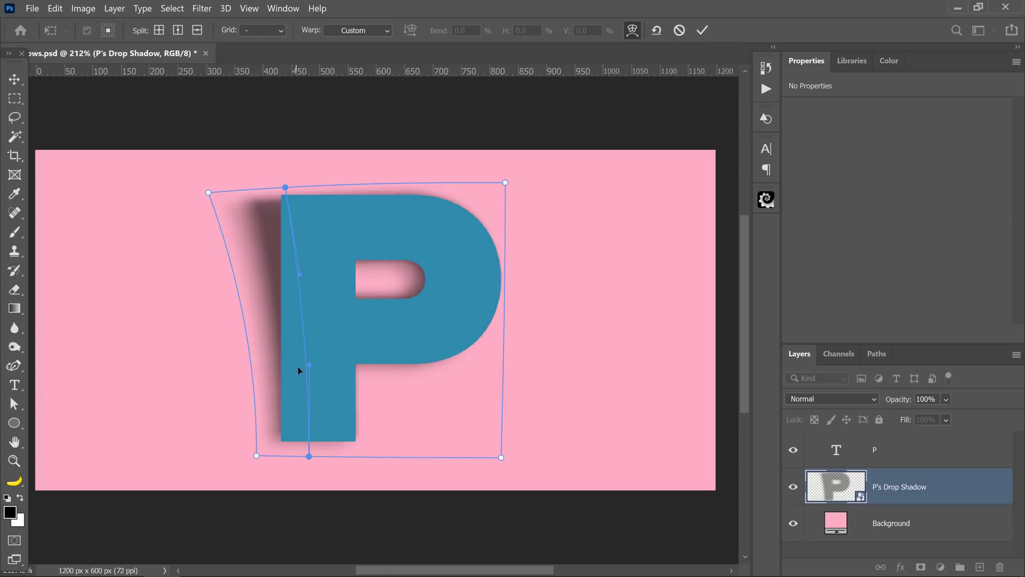
click(257, 456)
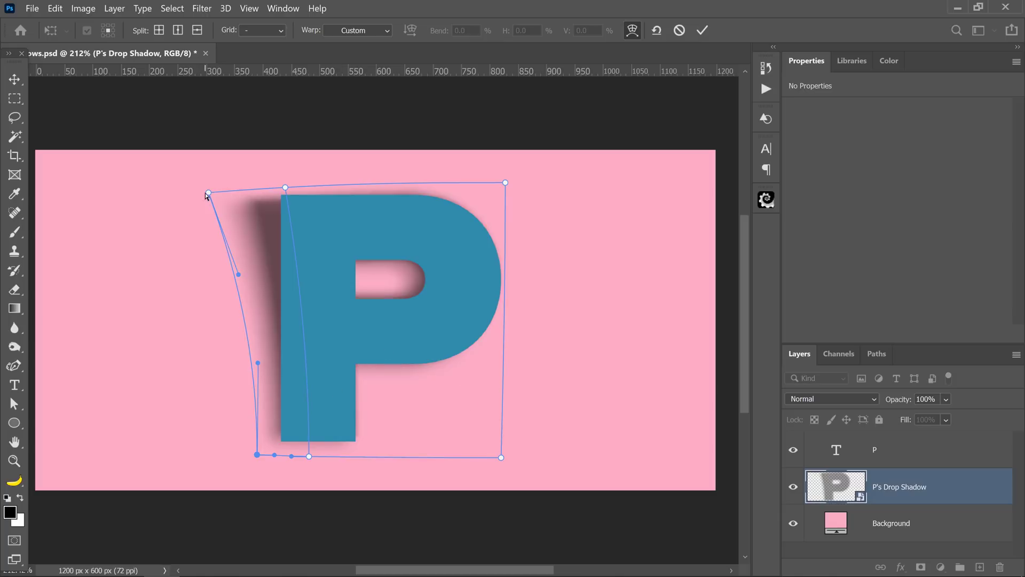
click(208, 193)
Add a second vertical split through the P's bowl, shifting its top and bottom slightly right
click(178, 30)
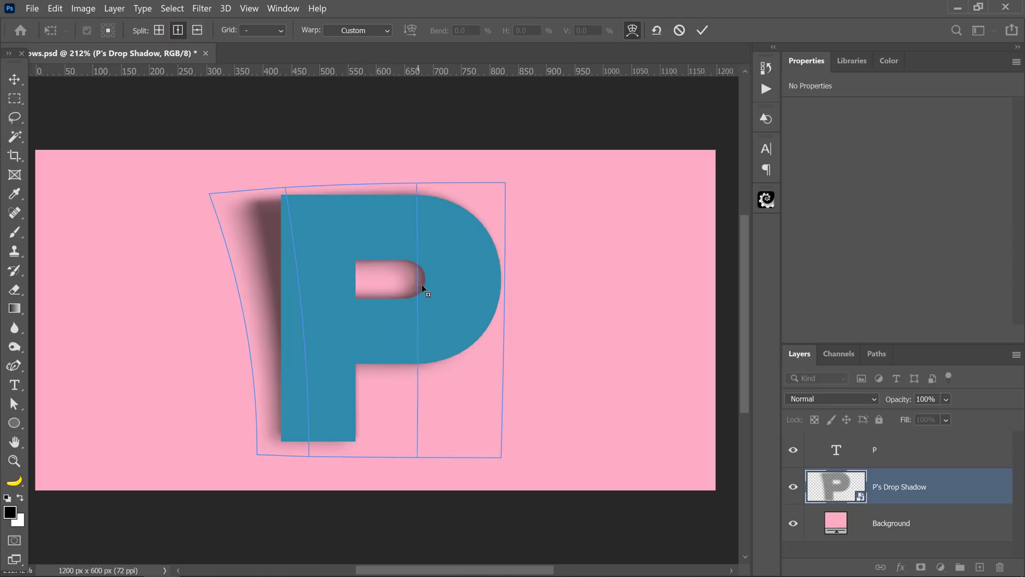
click(432, 292)
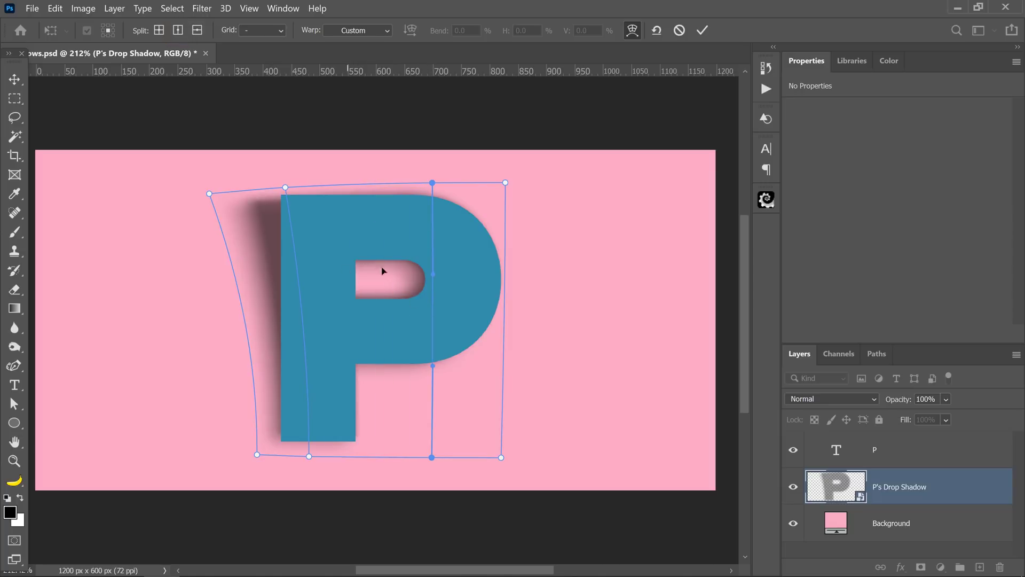
drag(432, 182, 438, 183)
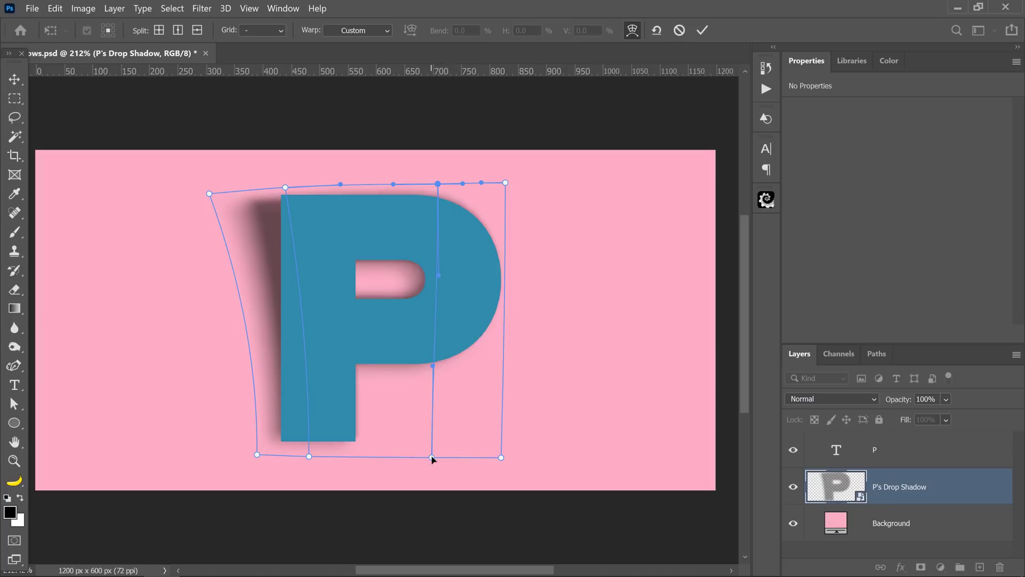
drag(433, 457, 437, 456)
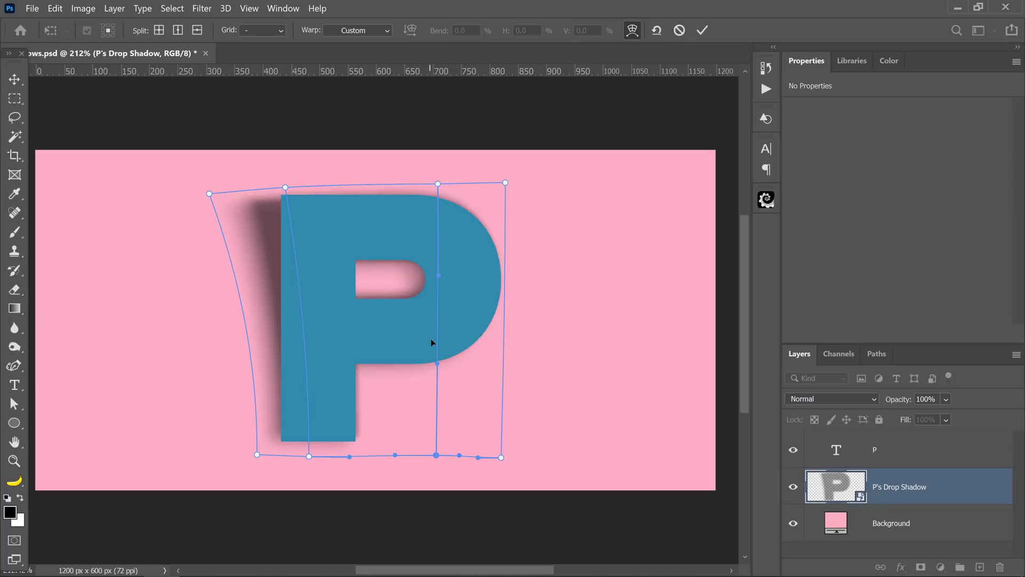
click(438, 365)
Commit the warp, then re-warp the shadow's left-edge curve and commit again
click(702, 29)
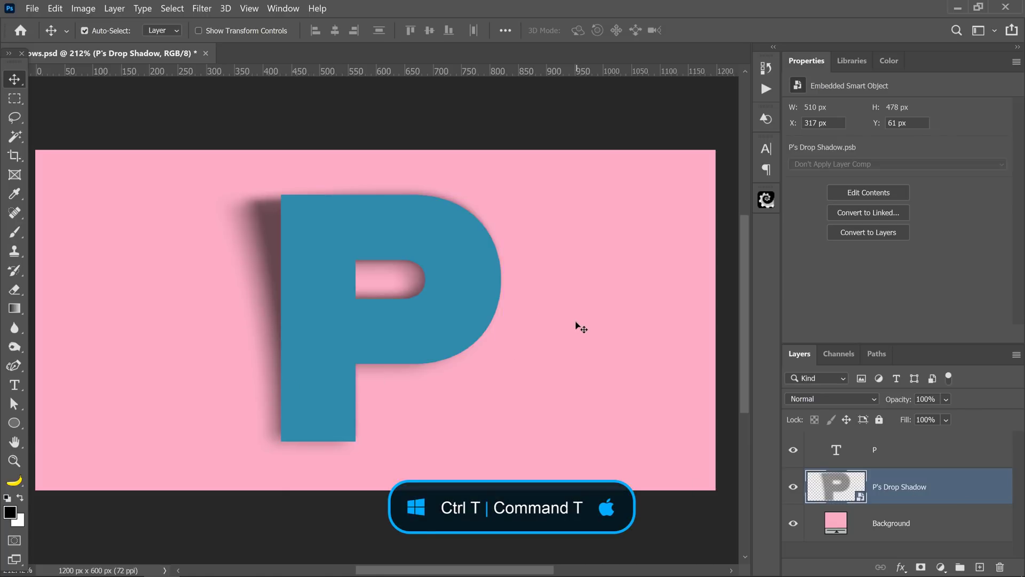
key(ctrl+t)
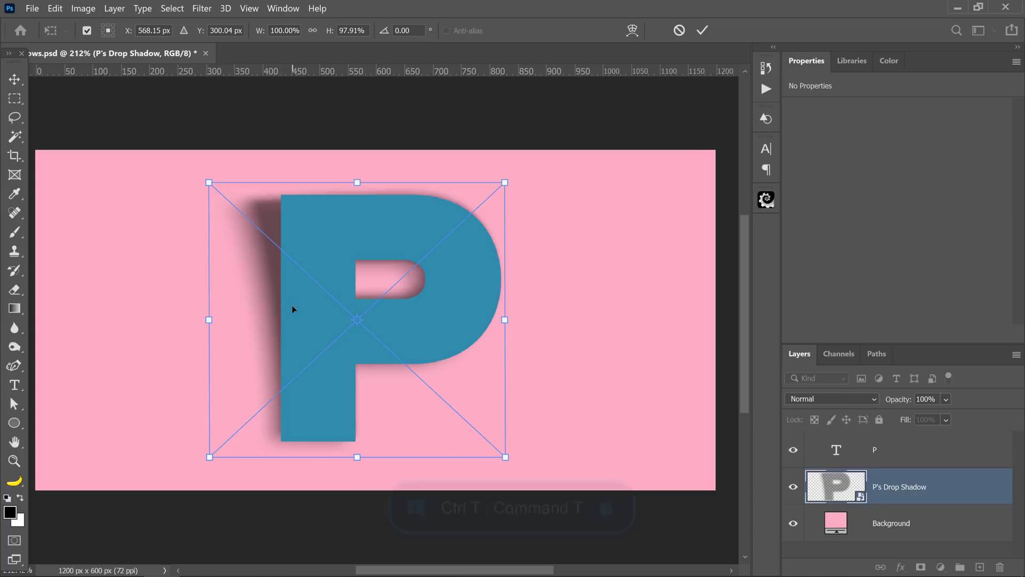
right_click(292, 309)
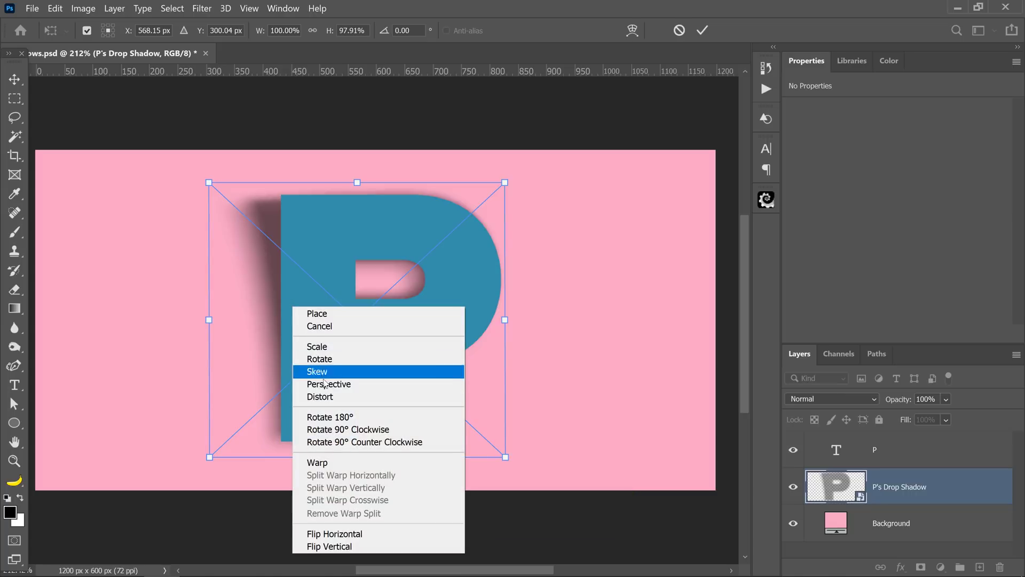
click(335, 464)
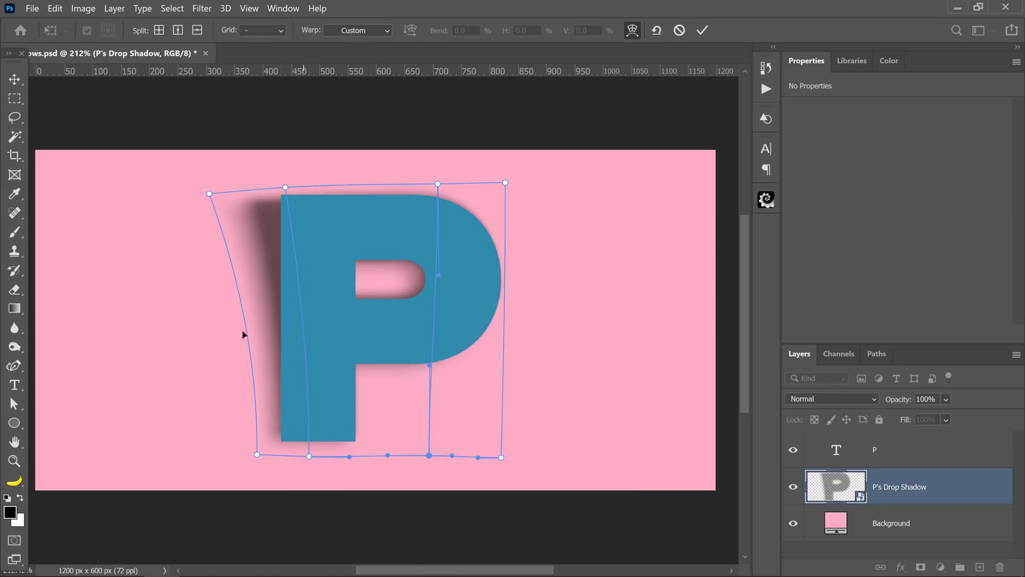
mouse_move(252, 350)
mouse_down()
mouse_move(256, 361)
mouse_move(242, 363)
mouse_up()
click(256, 456)
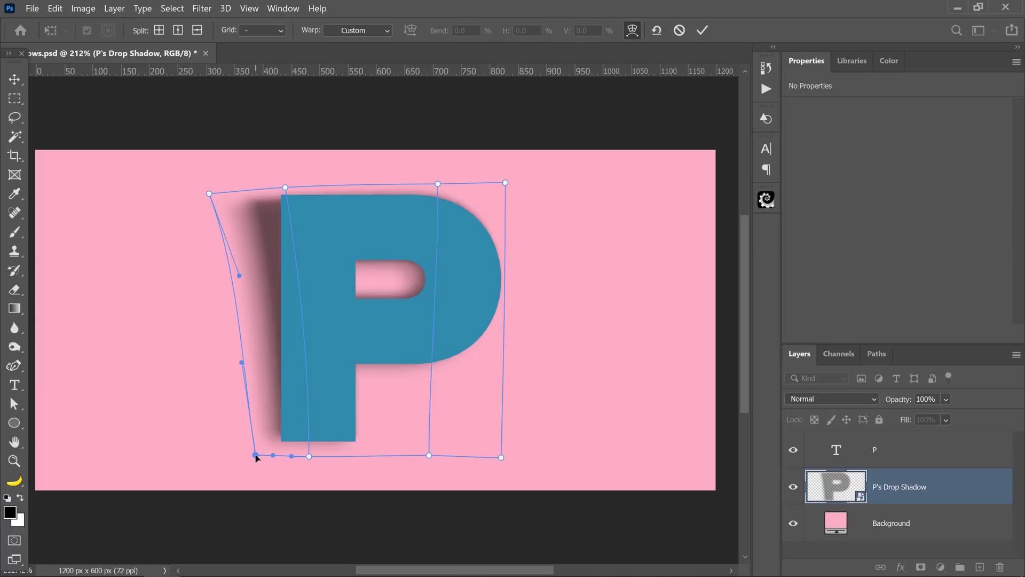
click(702, 30)
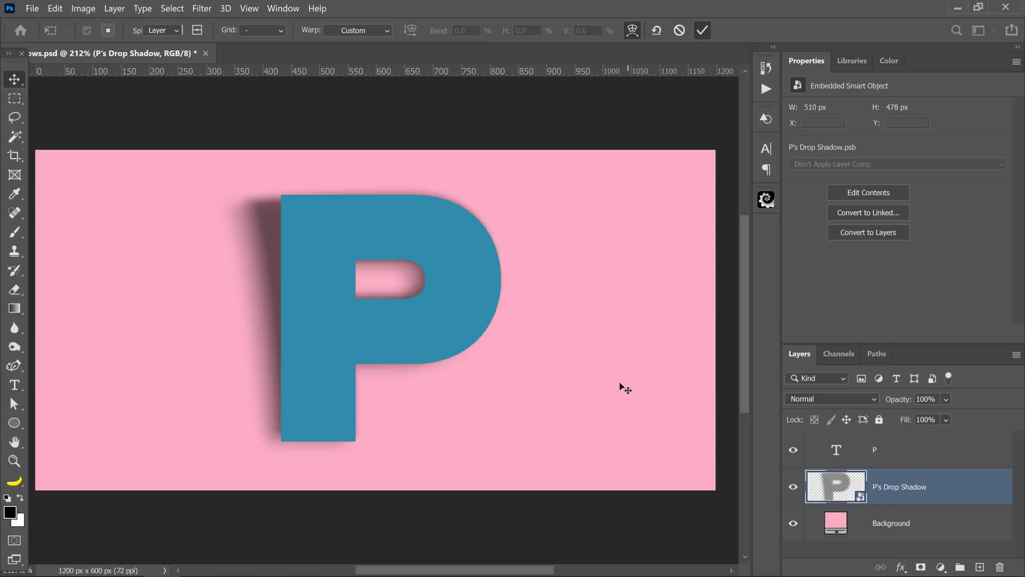
Add a Bevel & Emboss to the P layer: Inner Bevel, Smooth, 115% depth, 3 px size and soften
click(956, 458)
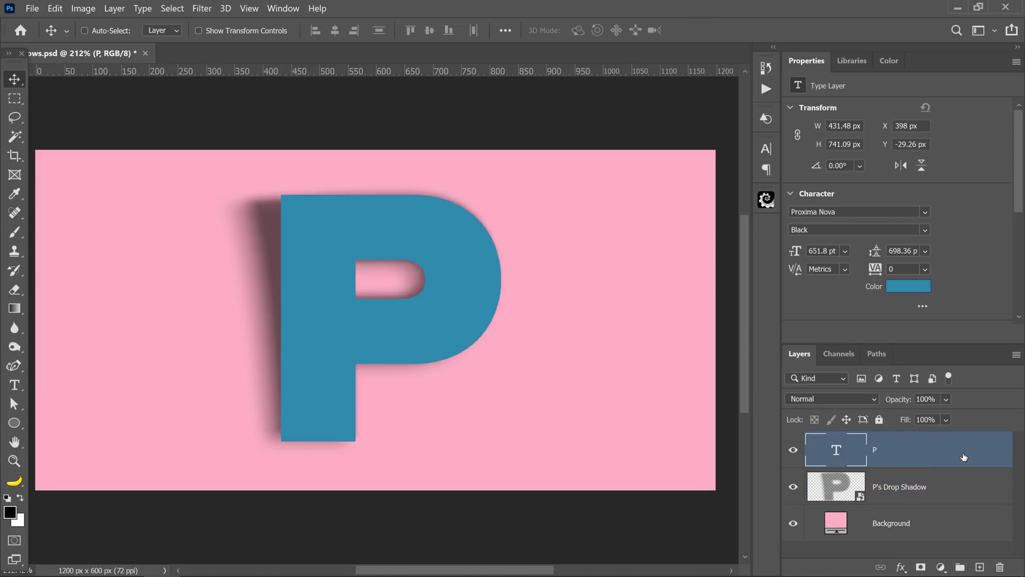
double_click(963, 457)
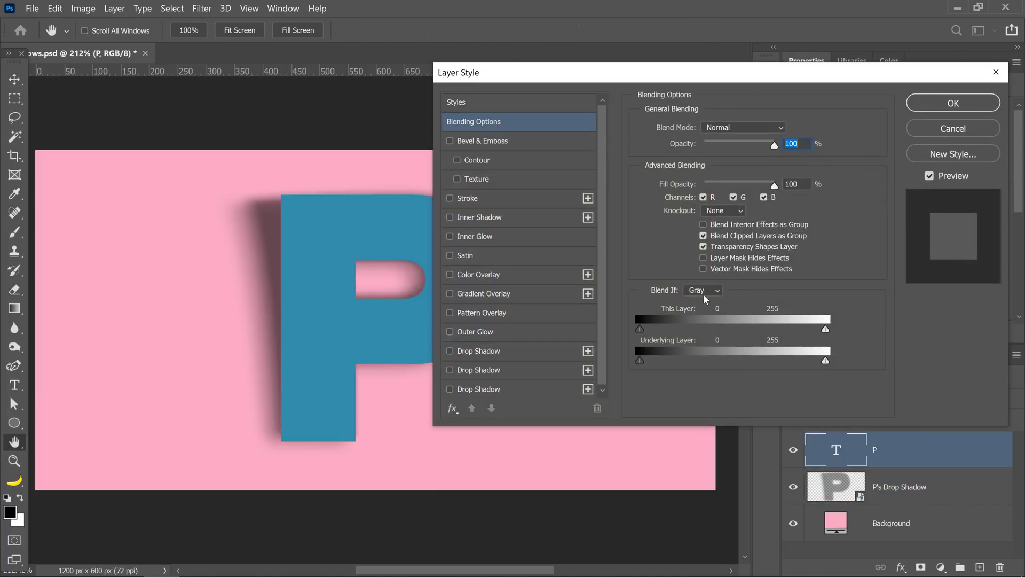
click(508, 140)
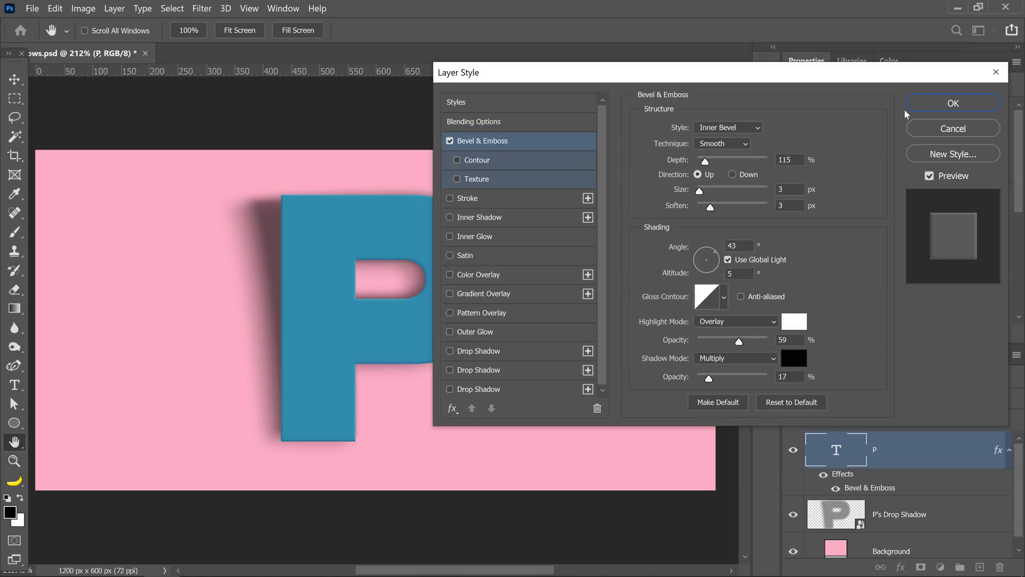